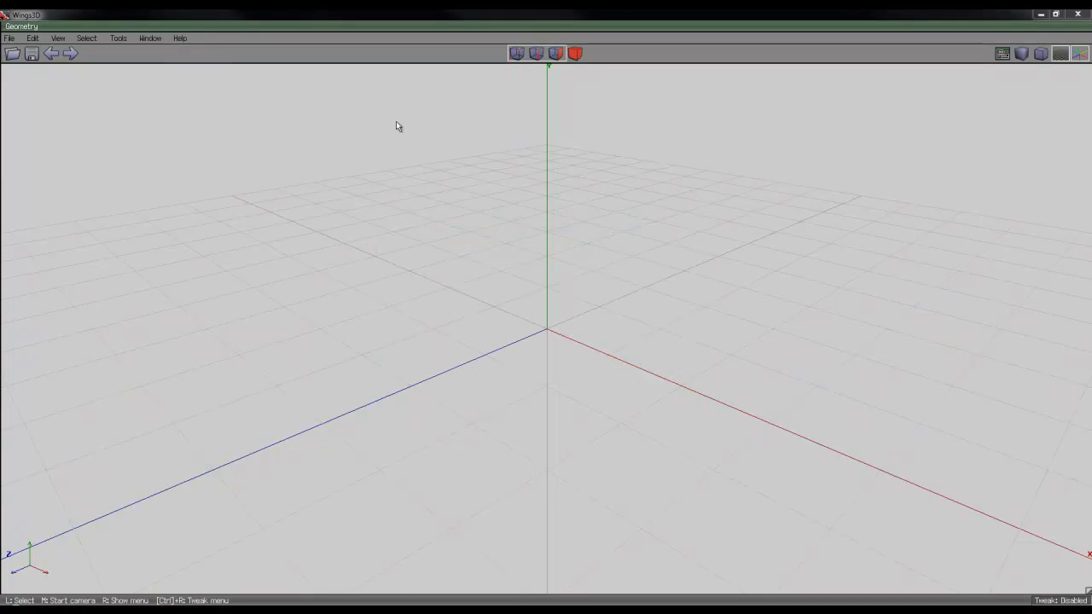
# Create an N-Cube with default settings and inspect the face grid on its sides
pyautogui.rightClick(430, 109)
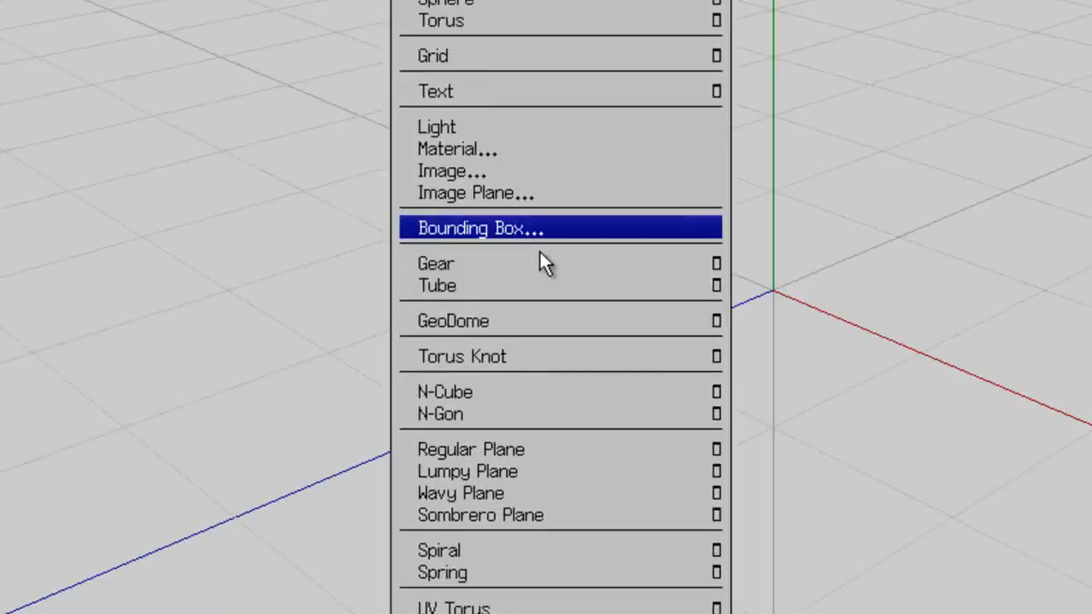
pyautogui.click(506, 396)
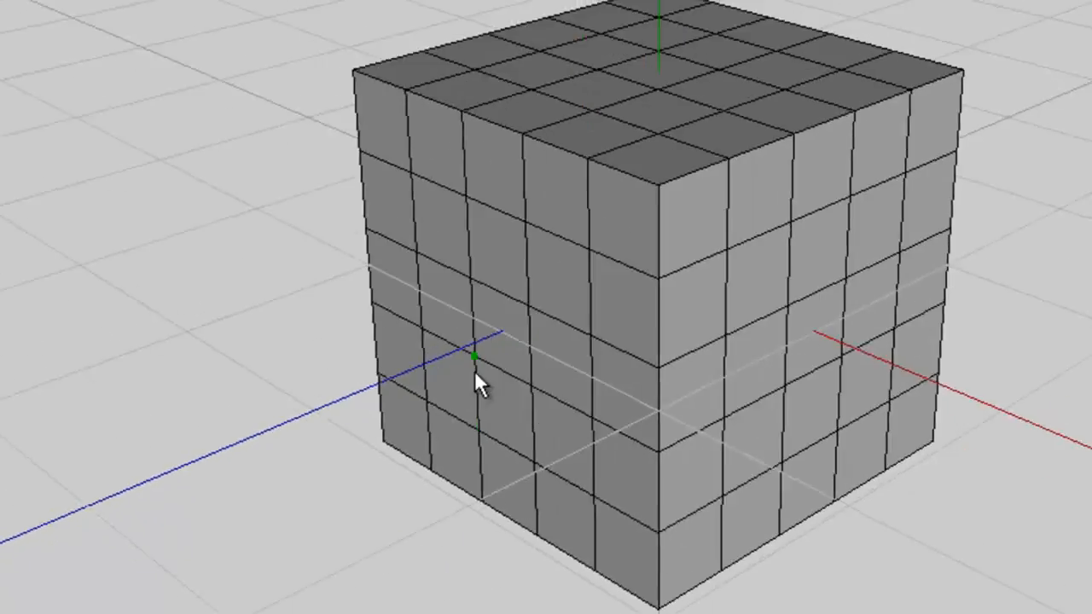
pyautogui.middleClick(837, 220)
pyautogui.scroll(5, 536, 282)
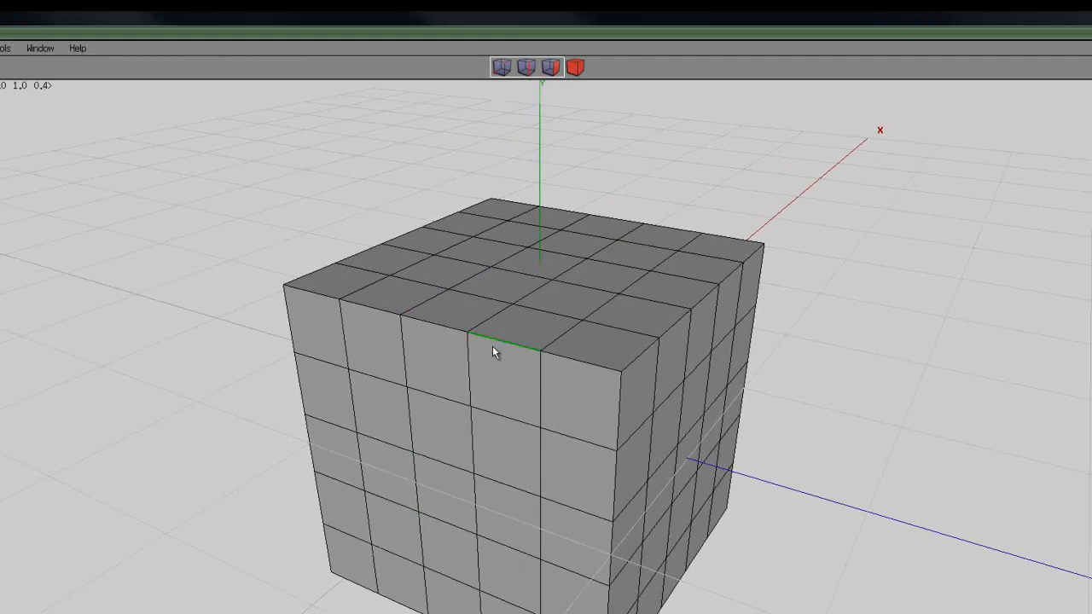
pyautogui.middleClick(536, 480)
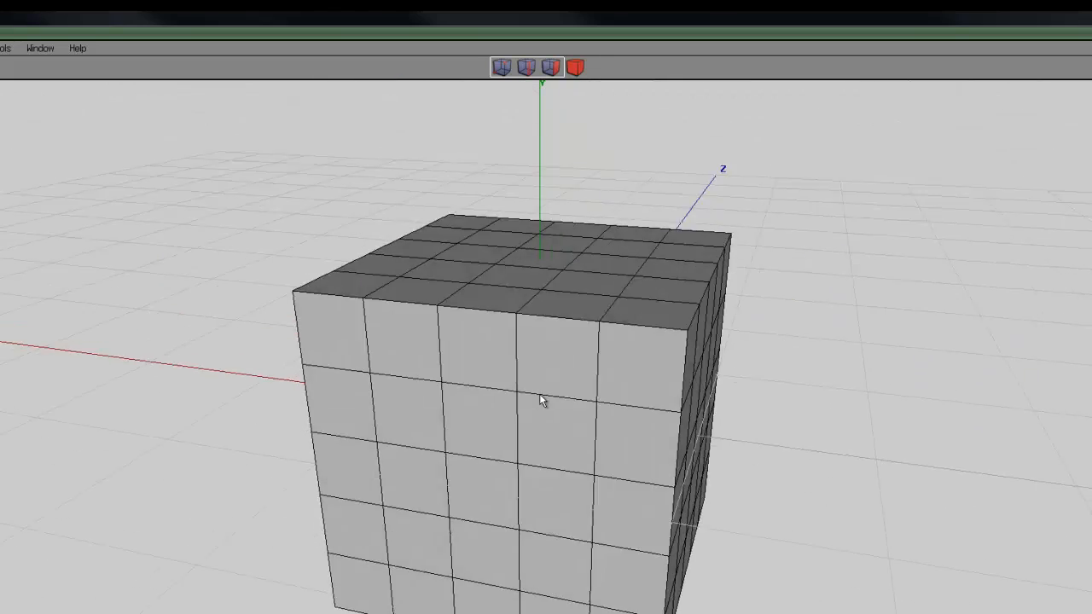
pyautogui.click(539, 394)
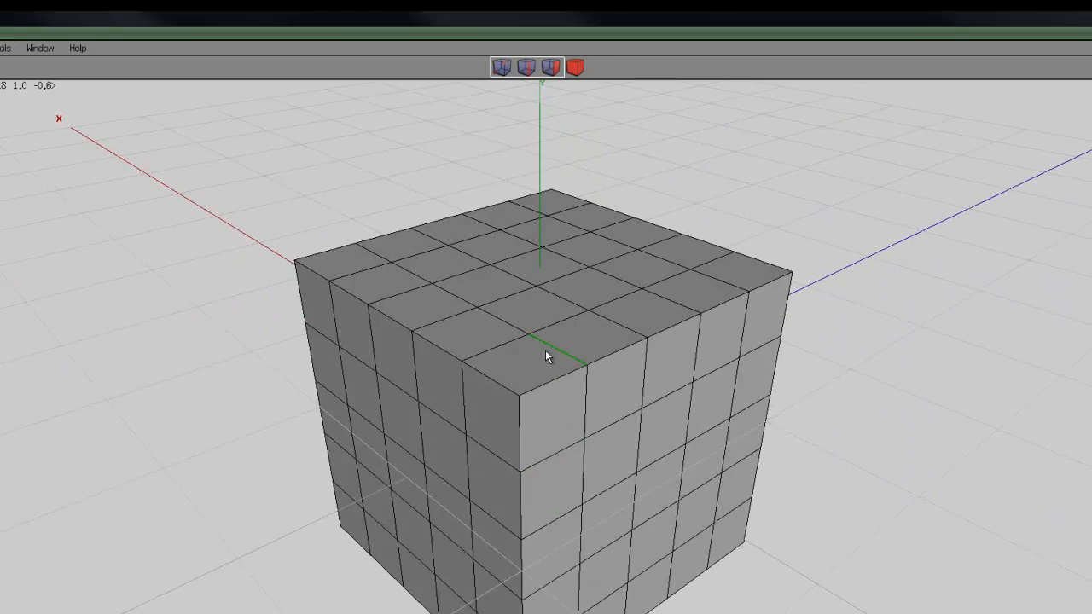
# Select the whole N-Cube as a body and delete it
pyautogui.click(574, 68)
pyautogui.click(581, 263)
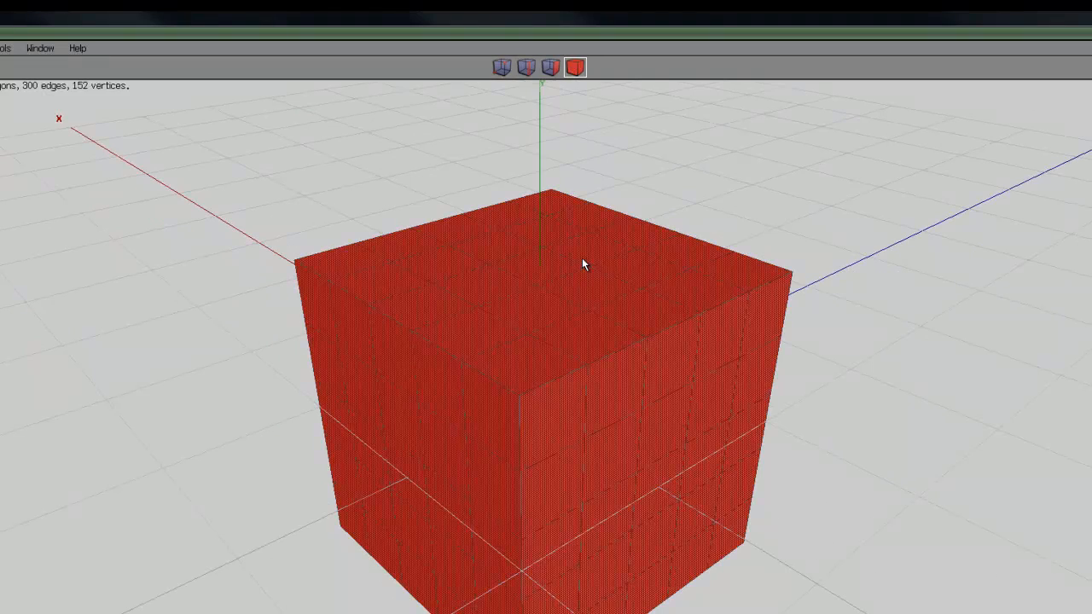
pyautogui.press('Delete')
# Create a plain cube at the origin
pyautogui.rightClick(536, 158)
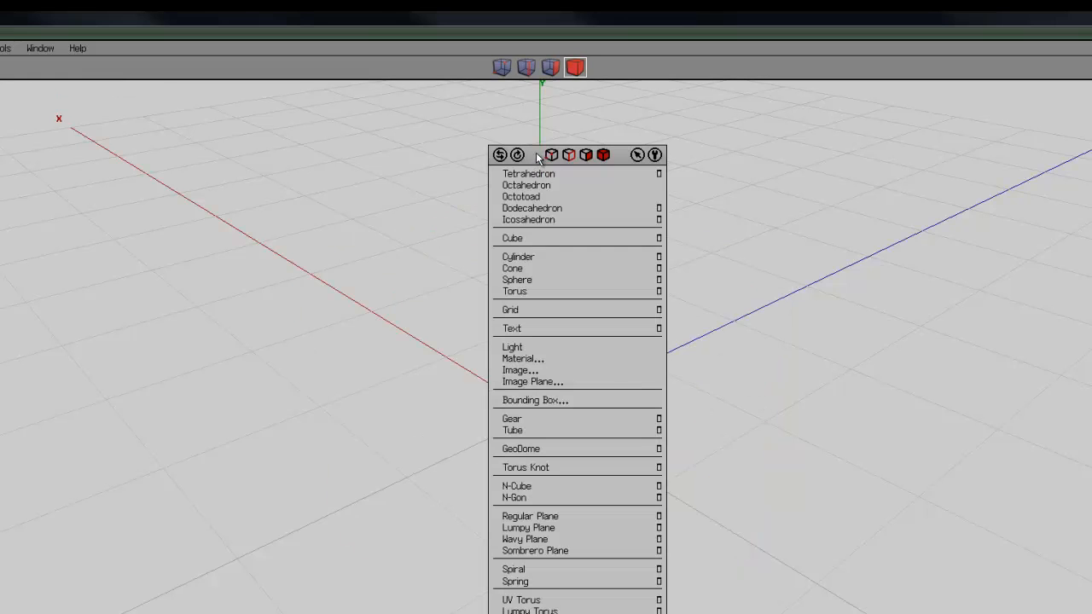
pyautogui.click(546, 238)
pyautogui.moveTo(539, 394); pyautogui.dragTo(616, 261, button='middle')
# Select the ring of parallel edges along the cube's top front edge, cut them into 5 segments and connect the new vertices
pyautogui.click(526, 67)
pyautogui.click(520, 372)
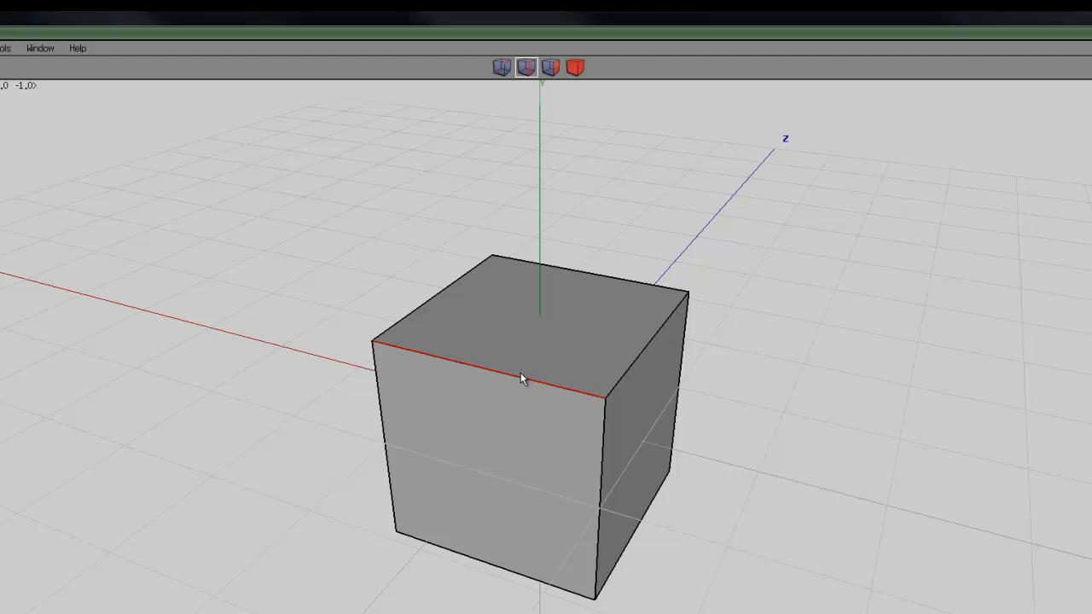
pyautogui.press('g')
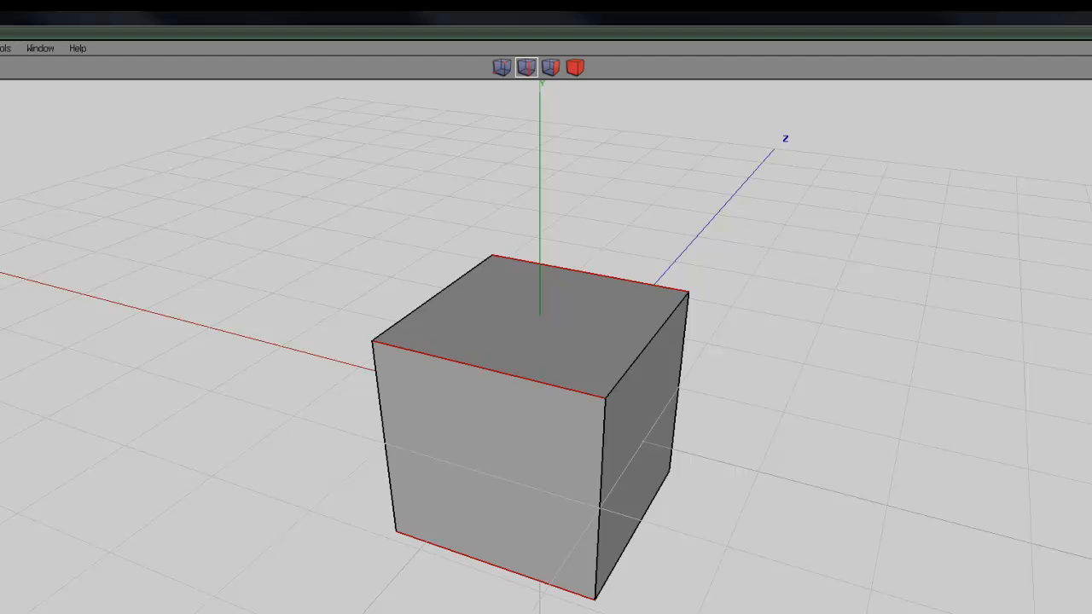
pyautogui.rightClick(771, 563)
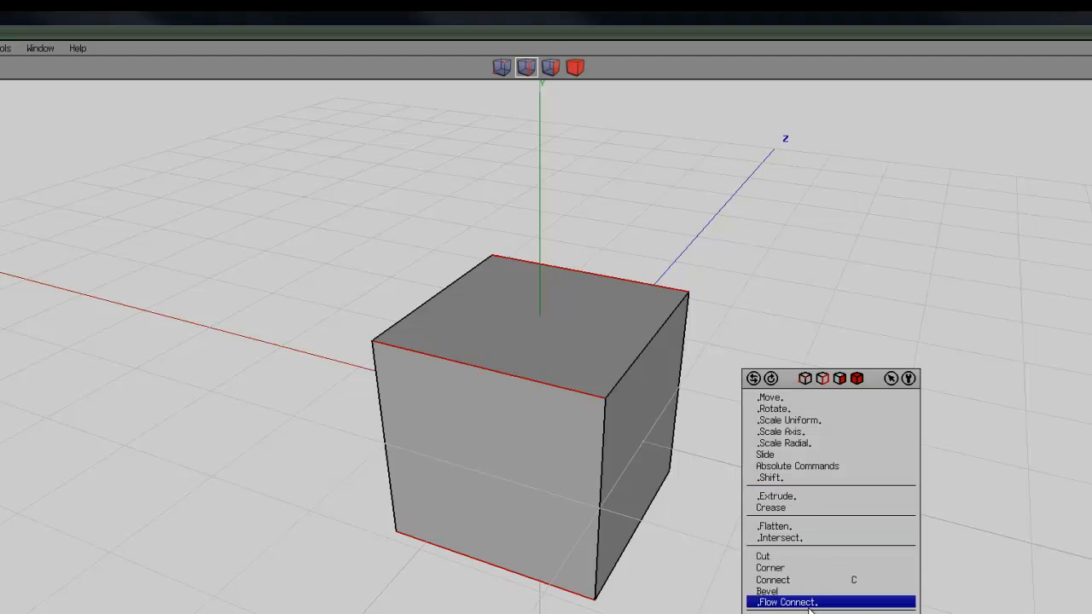
pyautogui.click(796, 556)
pyautogui.click(764, 605)
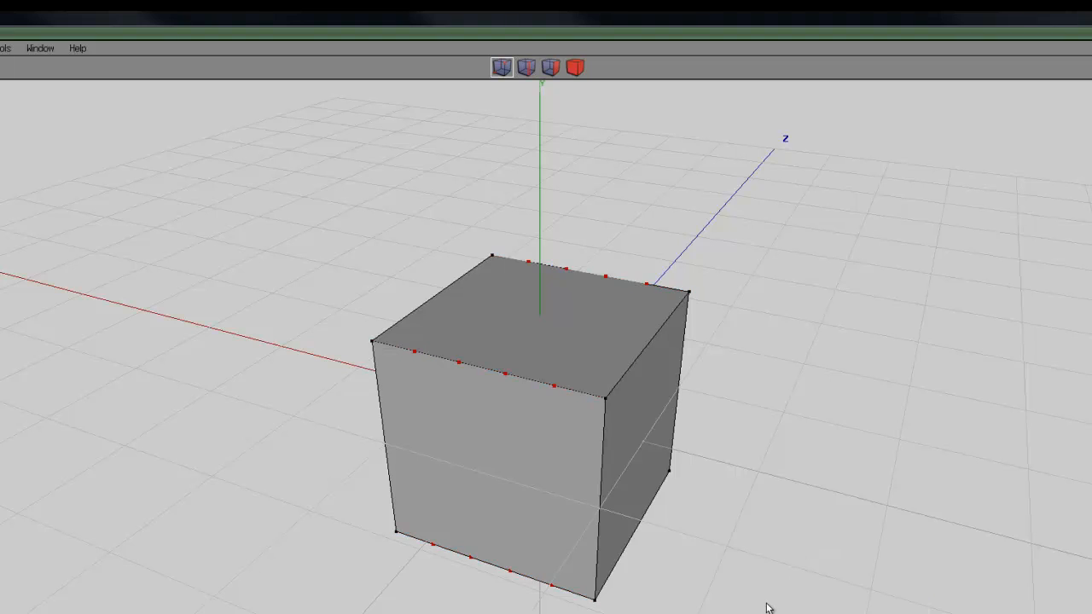
pyautogui.press('c')
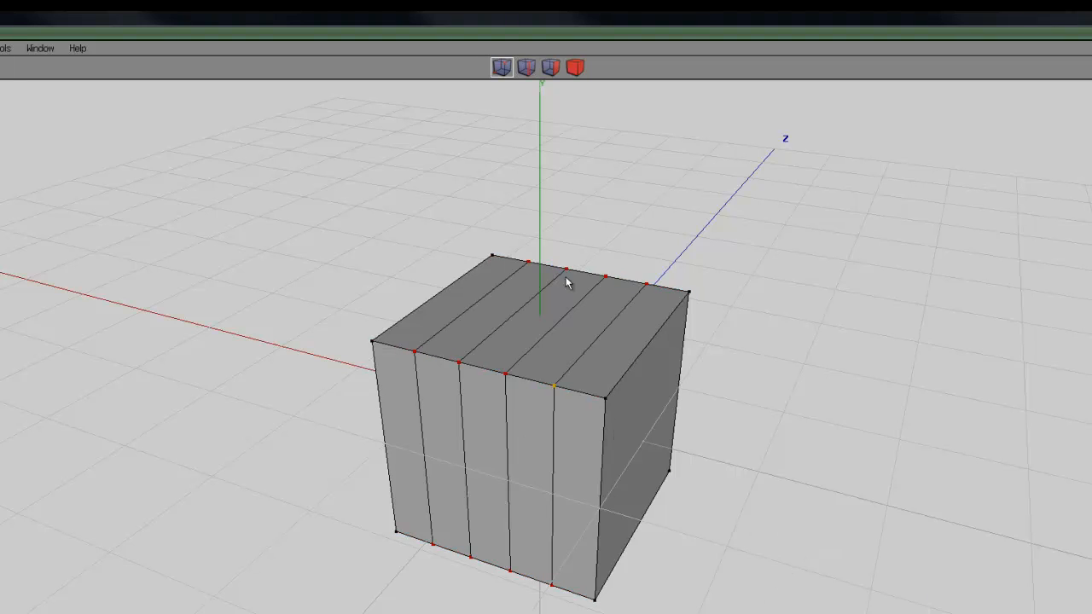
# Select the ring of vertical edges around the cube, cut them into 5 segments and connect the new vertices
pyautogui.click(526, 70)
pyautogui.click(599, 476)
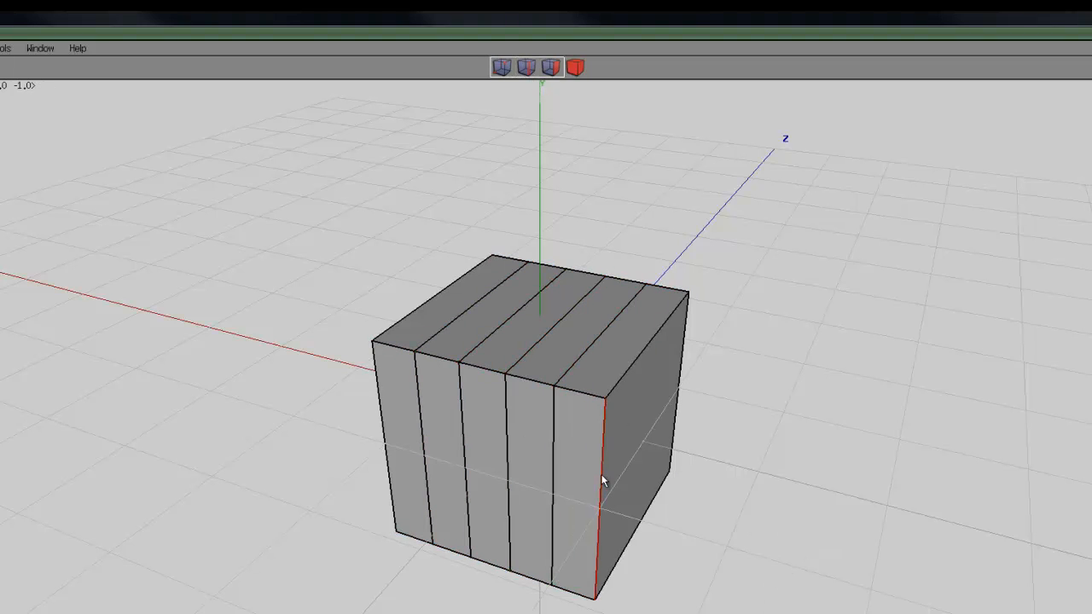
pyautogui.click(512, 471)
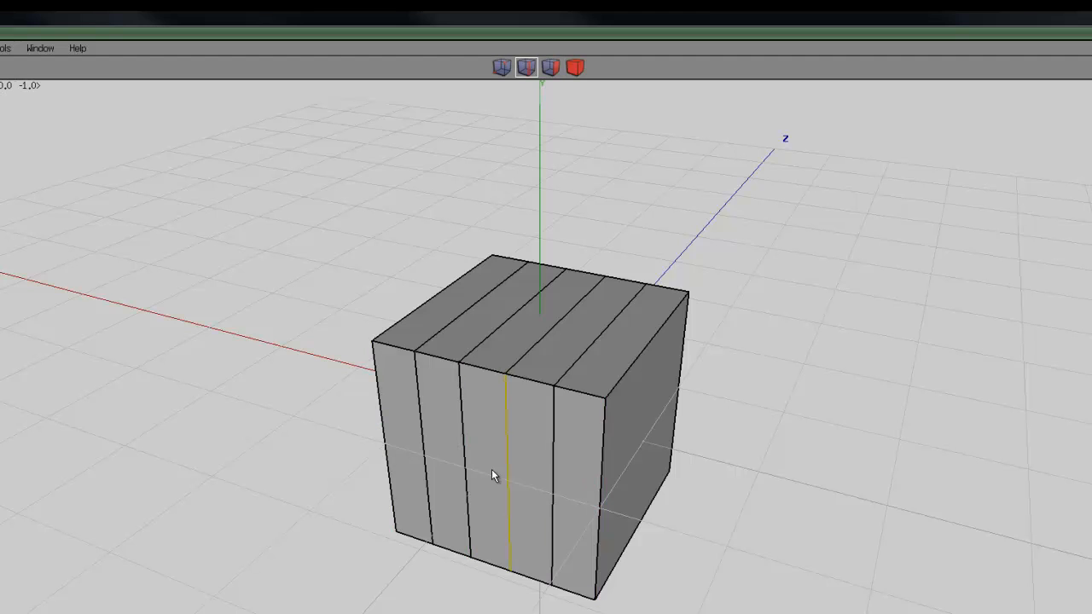
pyautogui.press('space')
pyautogui.click(427, 460)
pyautogui.press('g')
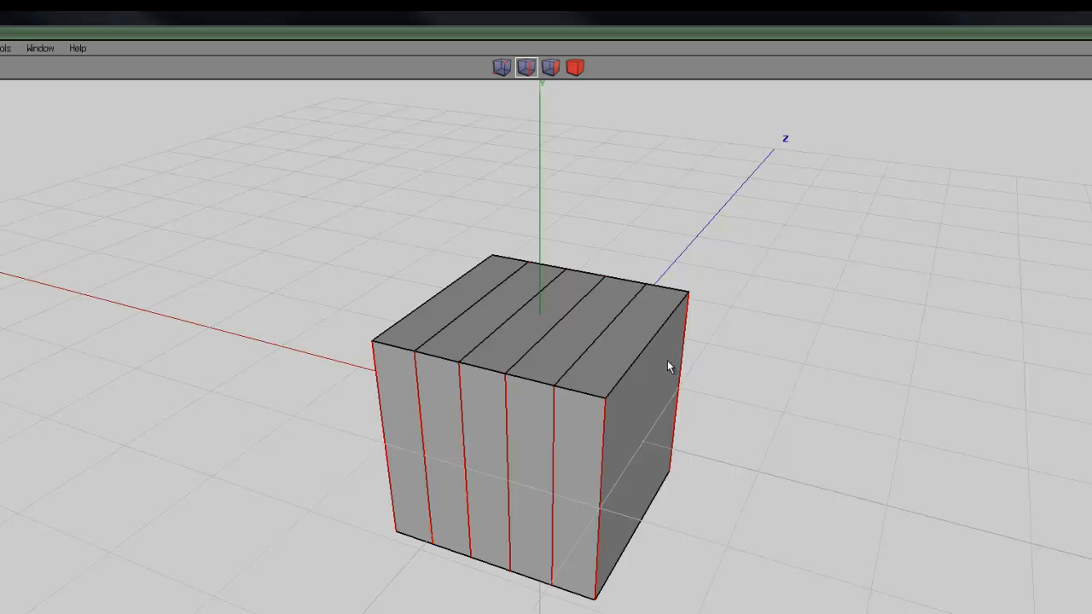
pyautogui.rightClick(811, 238)
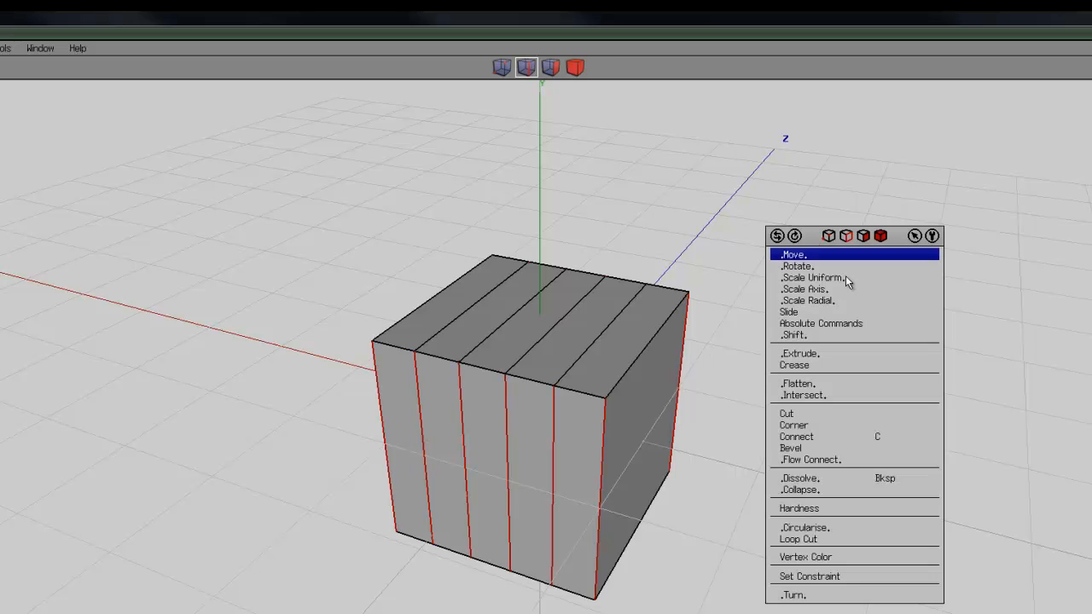
pyautogui.click(832, 412)
pyautogui.click(809, 467)
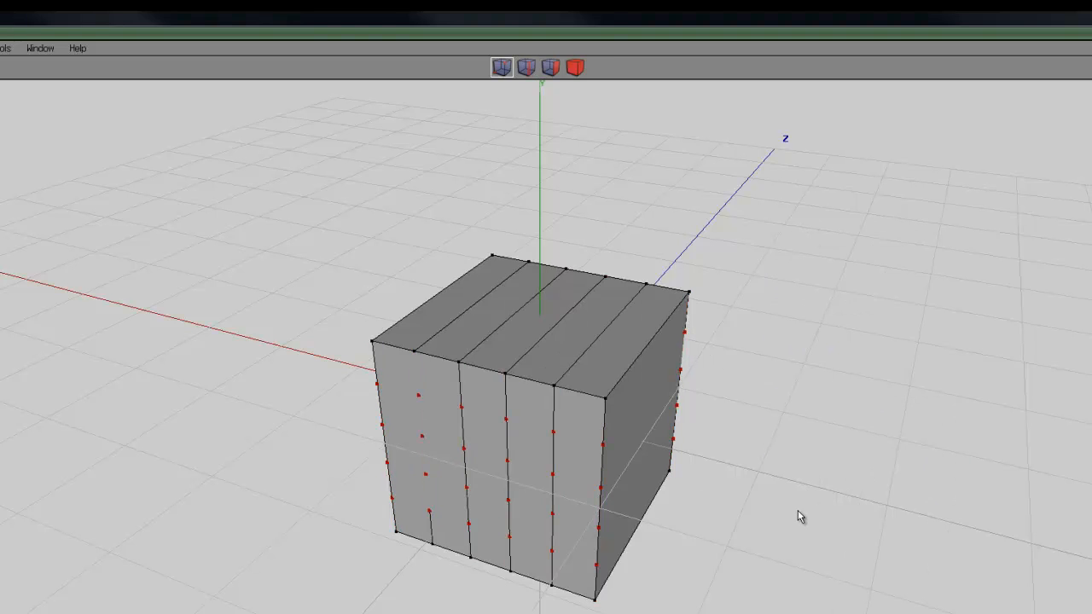
pyautogui.click(842, 450)
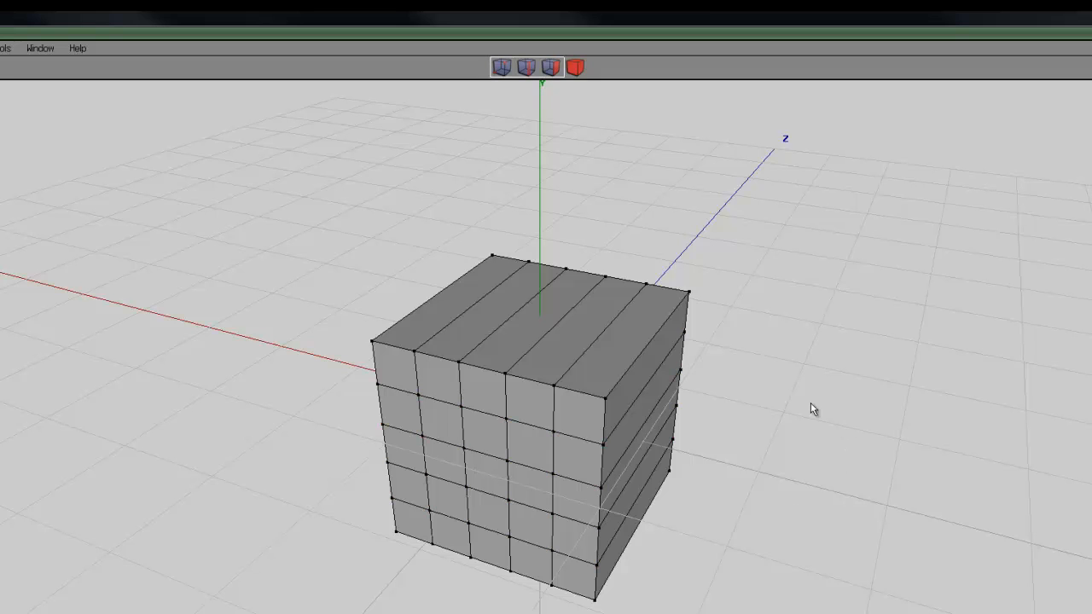
# Select the ring of undivided edges running front to back, cut them into 5 segments and connect the new vertices
pyautogui.click(525, 66)
pyautogui.click(525, 309)
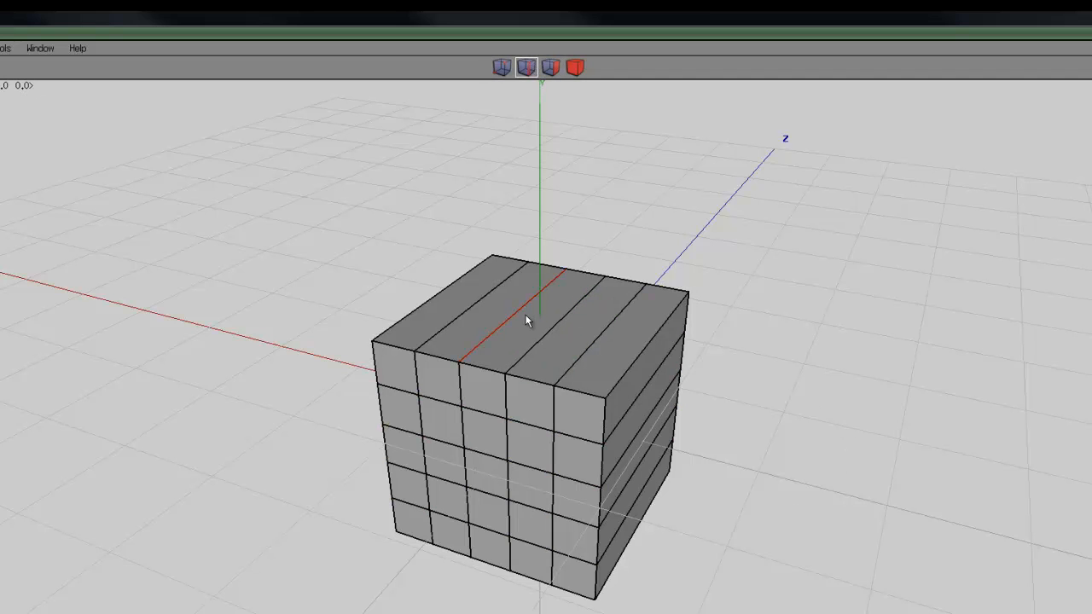
pyautogui.press('g')
pyautogui.moveTo(811, 397); pyautogui.dragTo(543, 399, button='middle')
pyautogui.rightClick(802, 260)
pyautogui.click(845, 432)
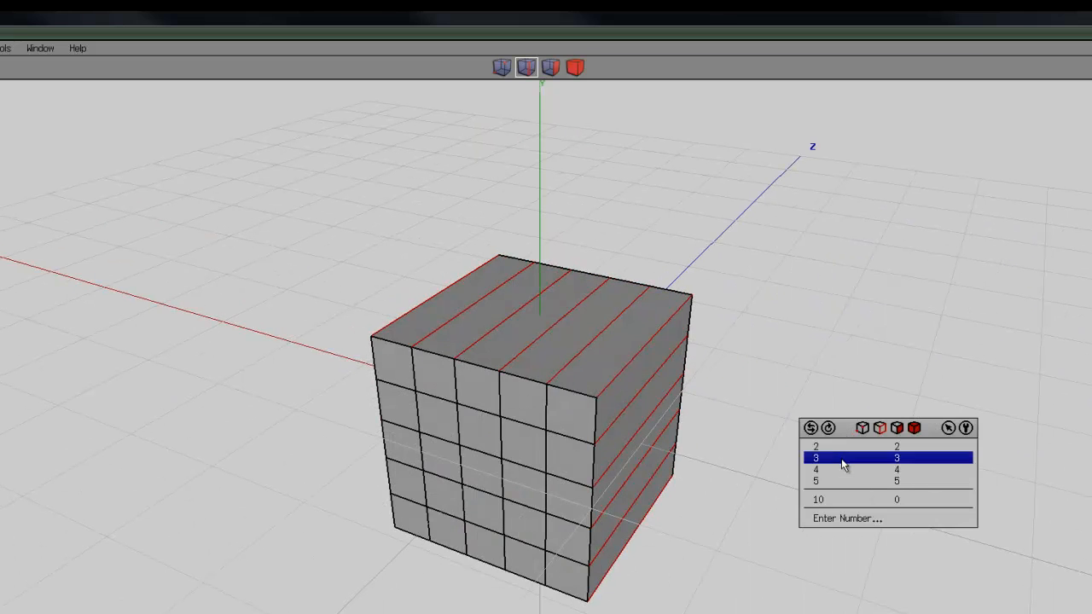
pyautogui.click(835, 480)
pyautogui.press('c')
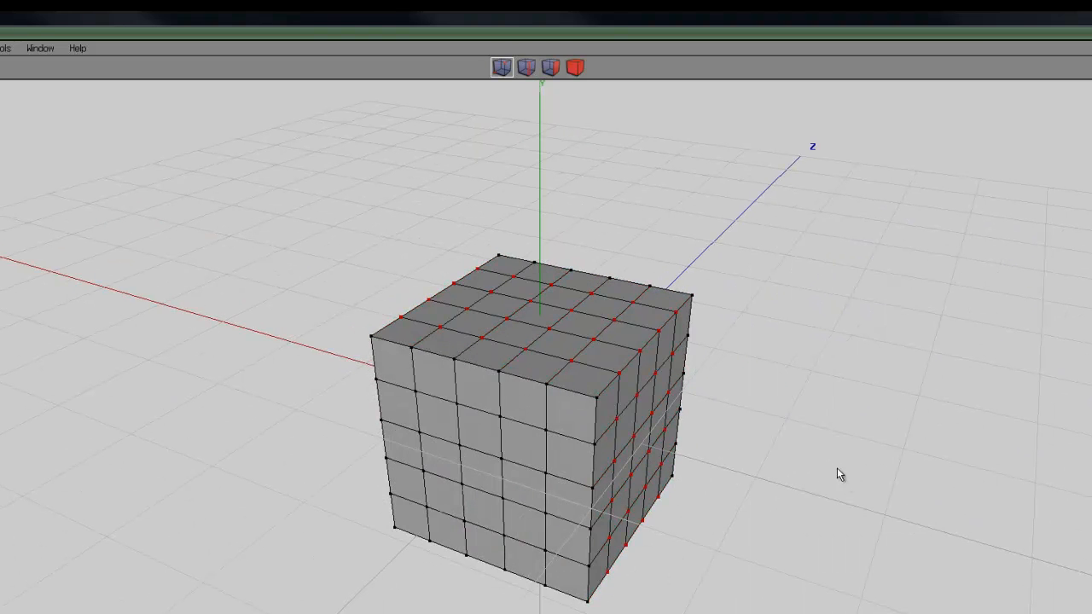
pyautogui.press('space')
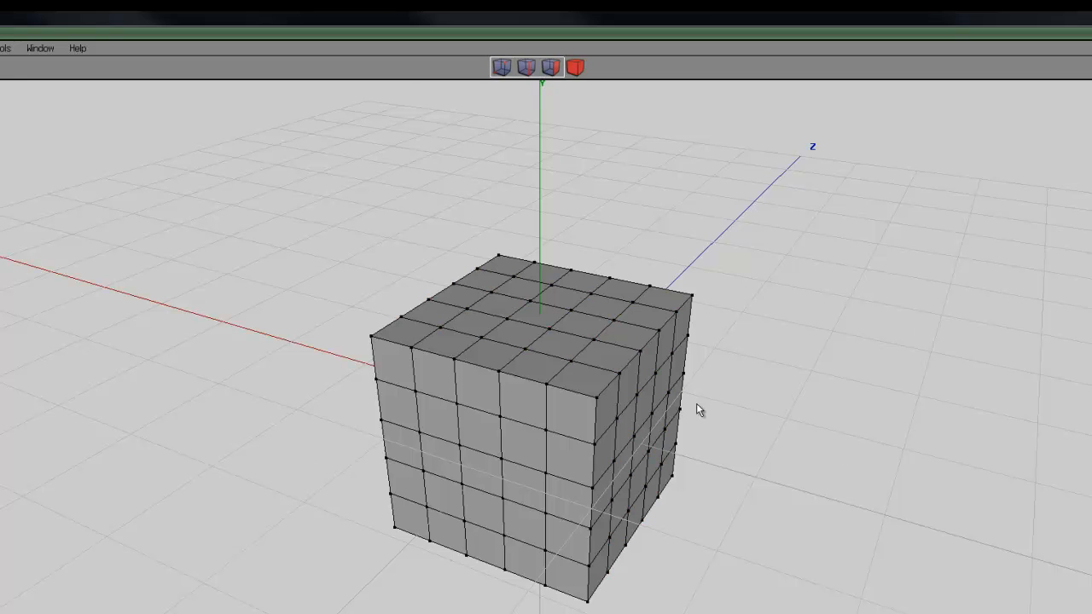
# Select the manually subdivided cube as a body and delete it
pyautogui.click(576, 68)
pyautogui.click(602, 296)
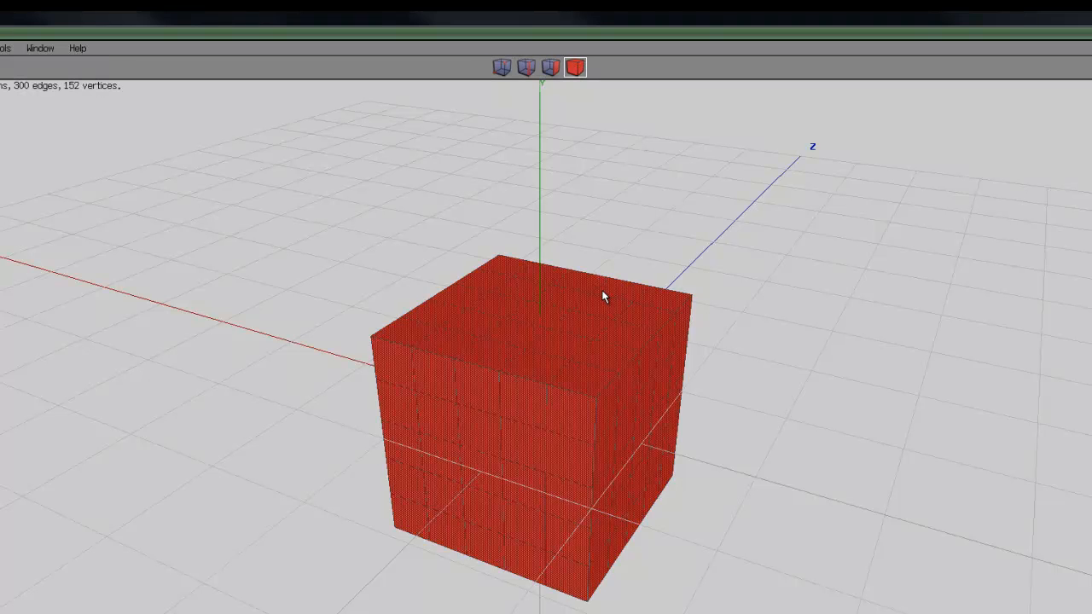
pyautogui.press('Delete')
# Create an N-Cube with default settings and delete it again
pyautogui.rightClick(551, 249)
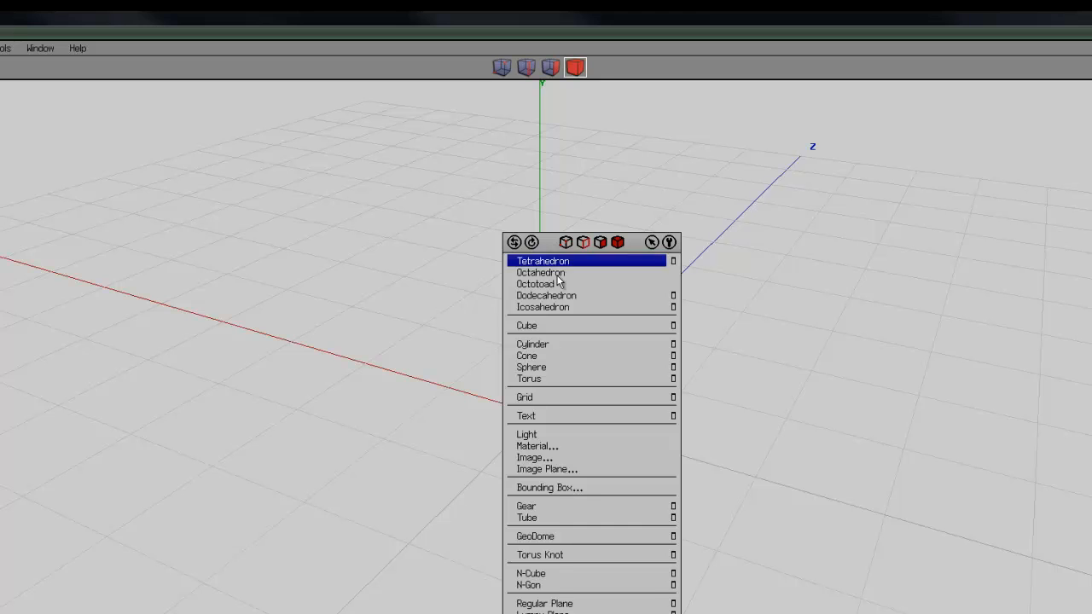
pyautogui.click(566, 573)
pyautogui.click(634, 333)
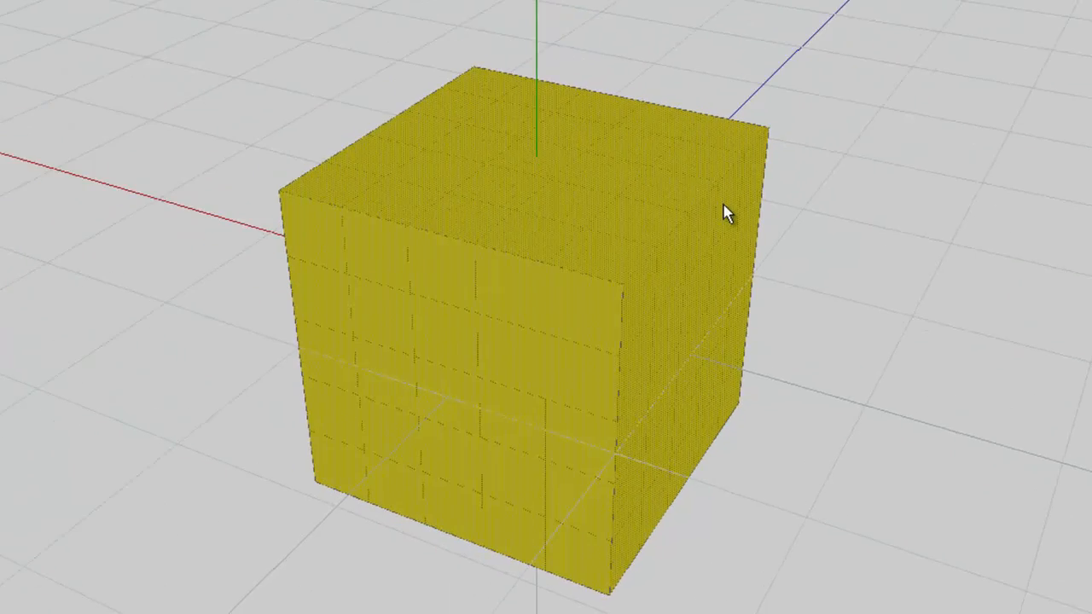
pyautogui.press('Delete')
# Create a spherized N-Cube with 9 cuts and delete it again
pyautogui.rightClick(609, 476)
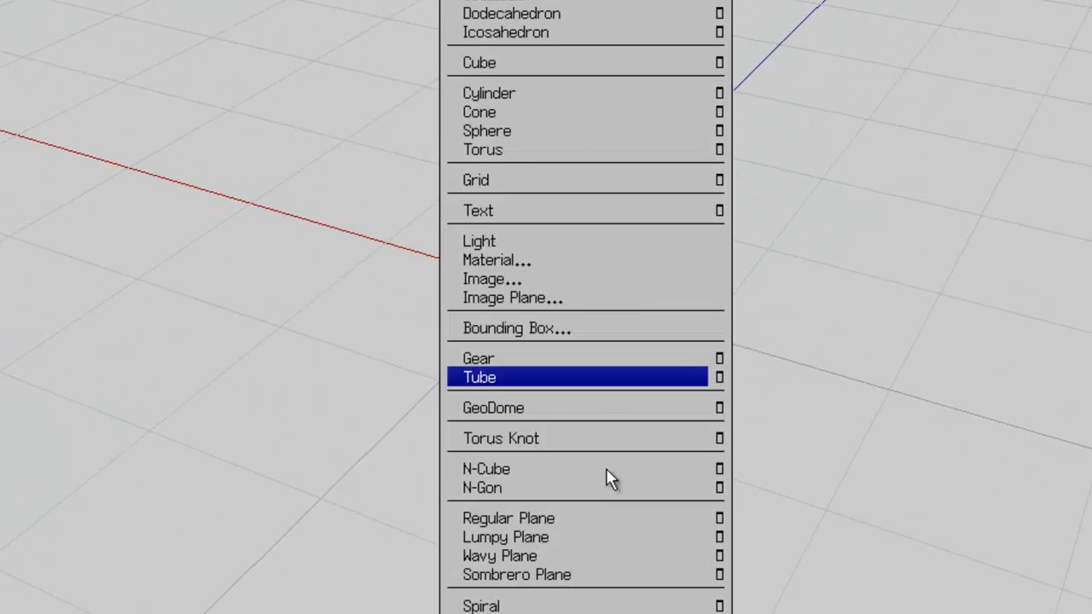
pyautogui.click(721, 468)
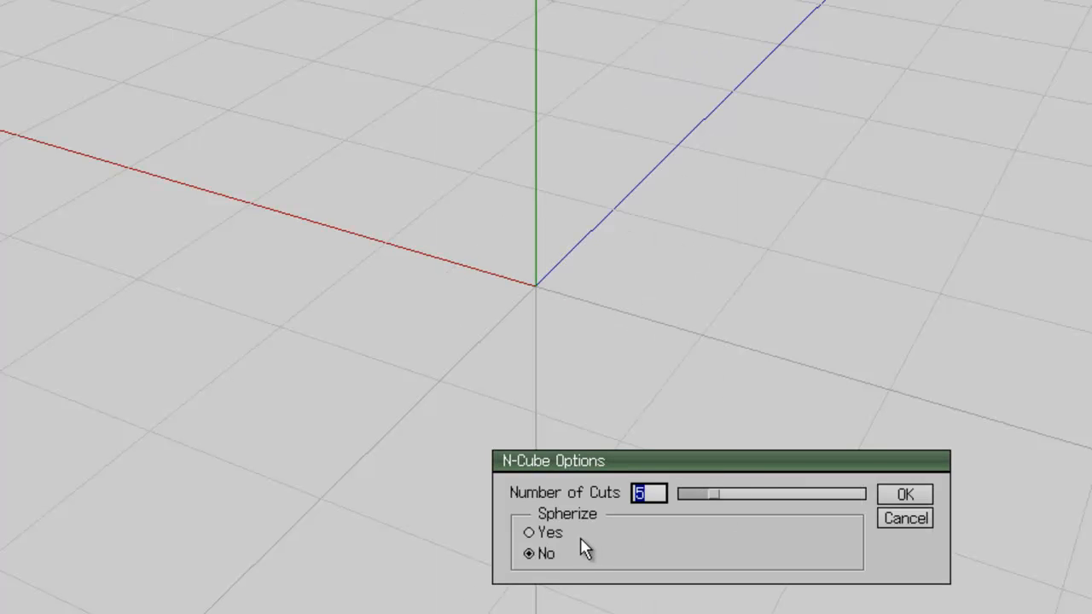
pyautogui.click(529, 532)
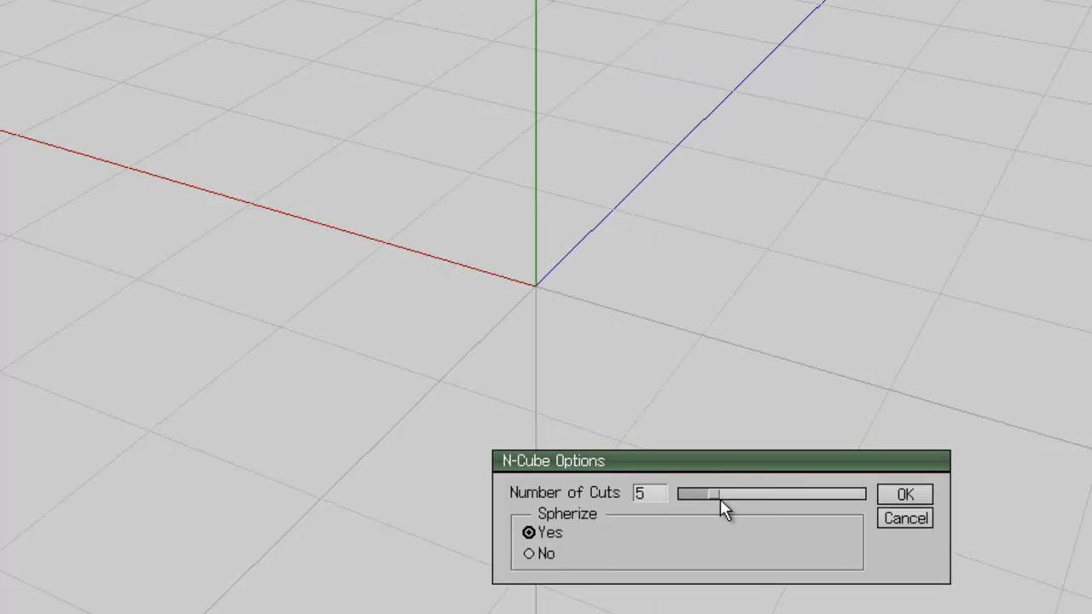
pyautogui.moveTo(716, 501); pyautogui.dragTo(753, 502)
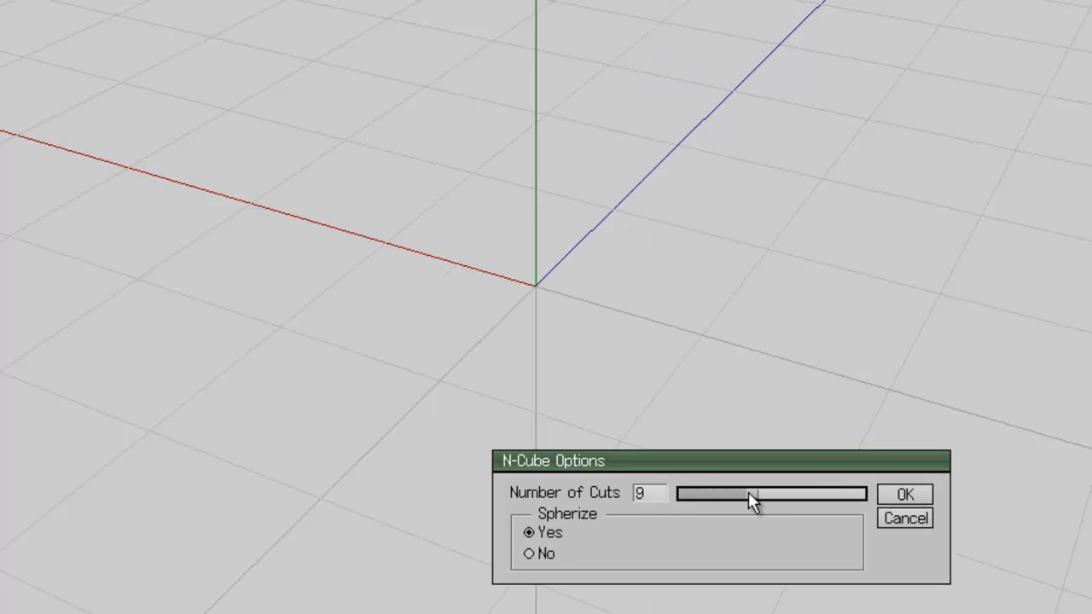
pyautogui.click(897, 498)
pyautogui.click(650, 255)
pyautogui.press('Delete')
# Create an unspherized N-Cube with the default number of cuts
pyautogui.rightClick(470, 151)
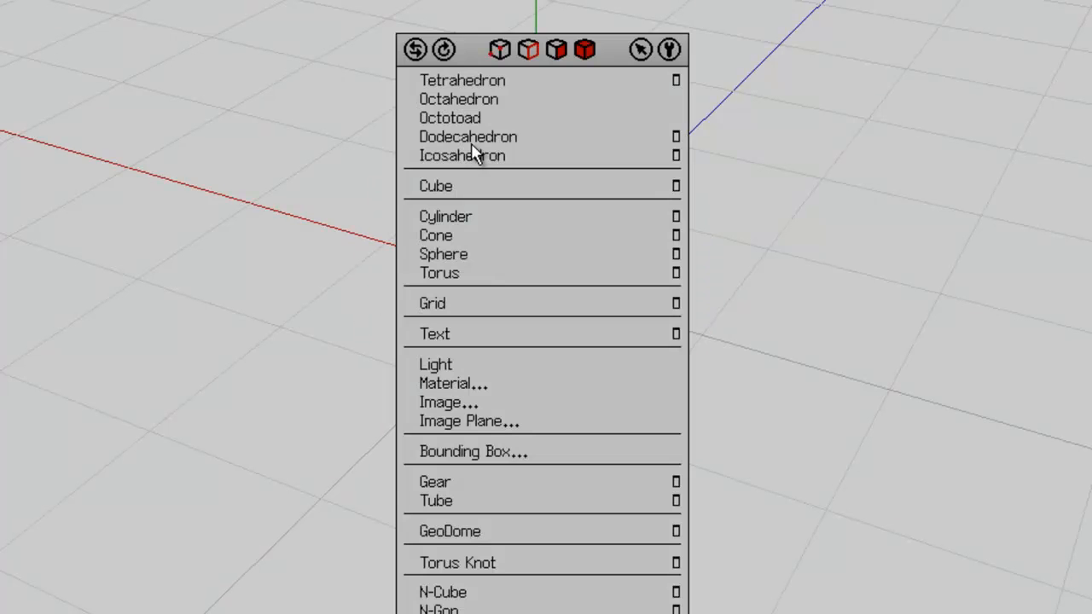
pyautogui.click(469, 593)
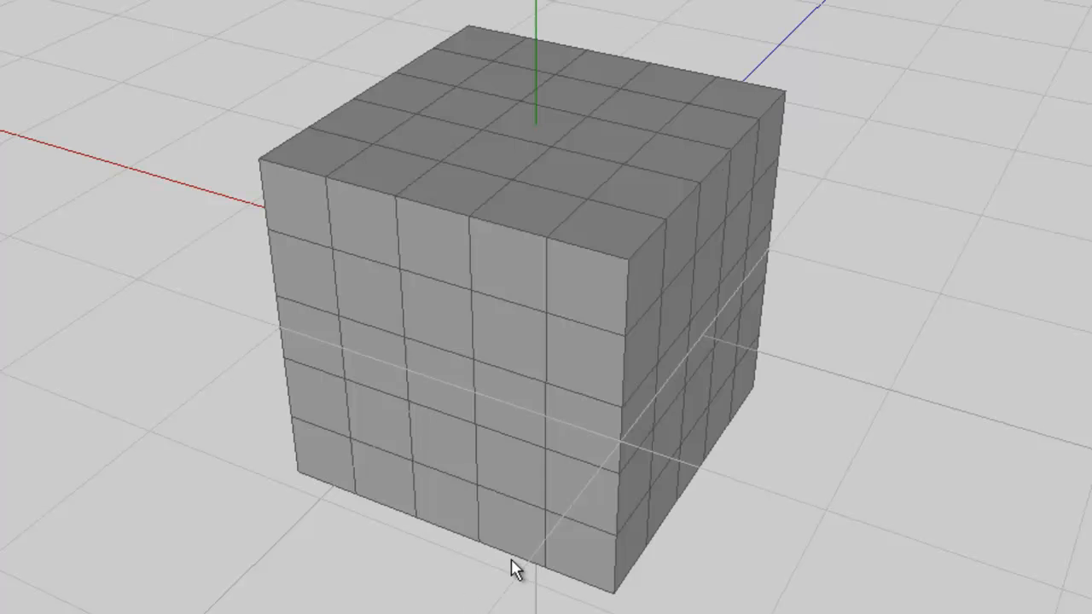
pyautogui.scroll(5, 1015, 241)
pyautogui.scroll(-6, 1014, 241)
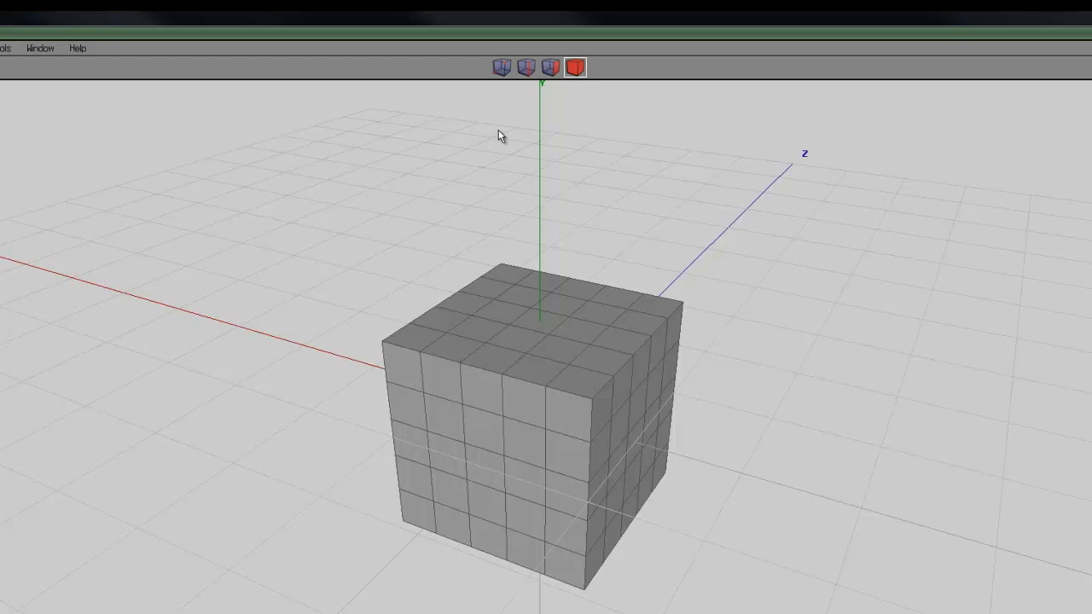
# Select the central 3×3 block of faces on every side of the N-Cube
pyautogui.click(501, 68)
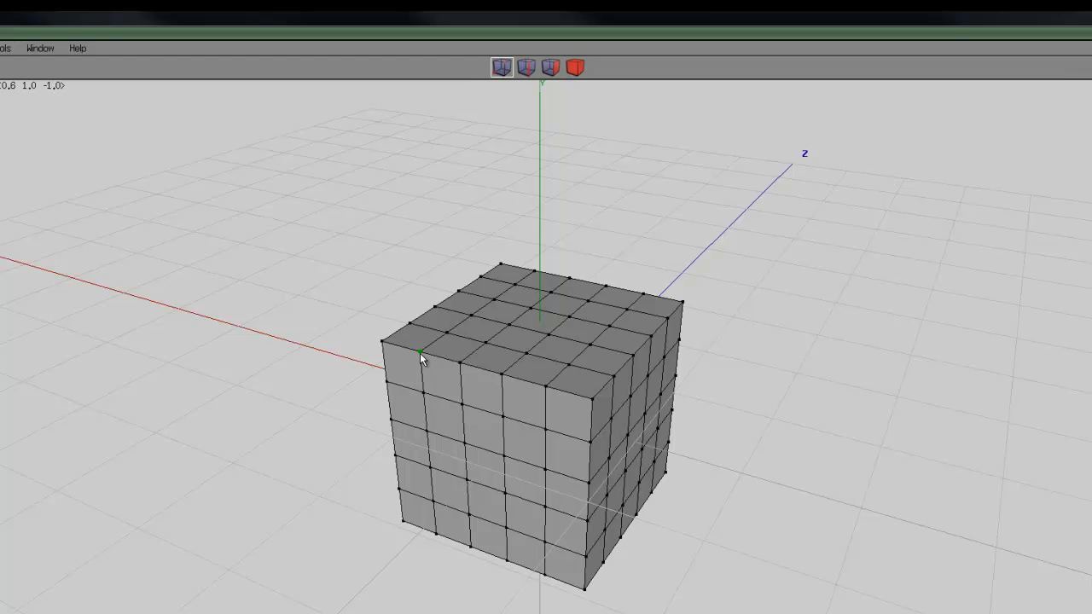
pyautogui.click(549, 335)
pyautogui.press('i')
pyautogui.click(552, 67)
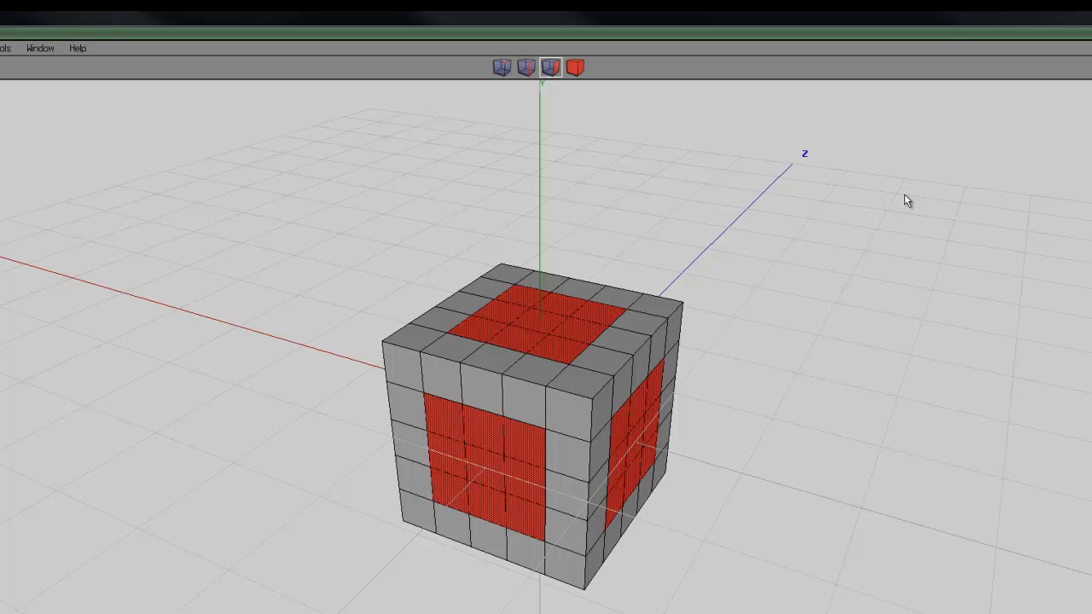
pyautogui.scroll(2, 799, 275)
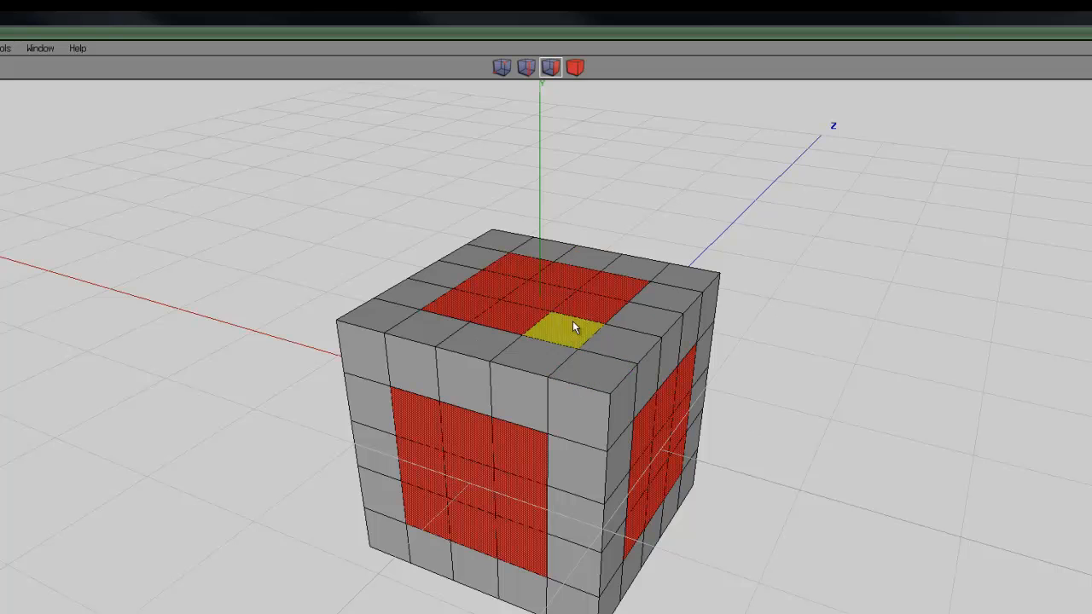
# Intrude the selected 3×3 face blocks to hollow the cube into an open frame whose inner edges meet
pyautogui.middleClick(779, 291)
pyautogui.moveTo(536, 391); pyautogui.dragTo(766, 305, button='middle')
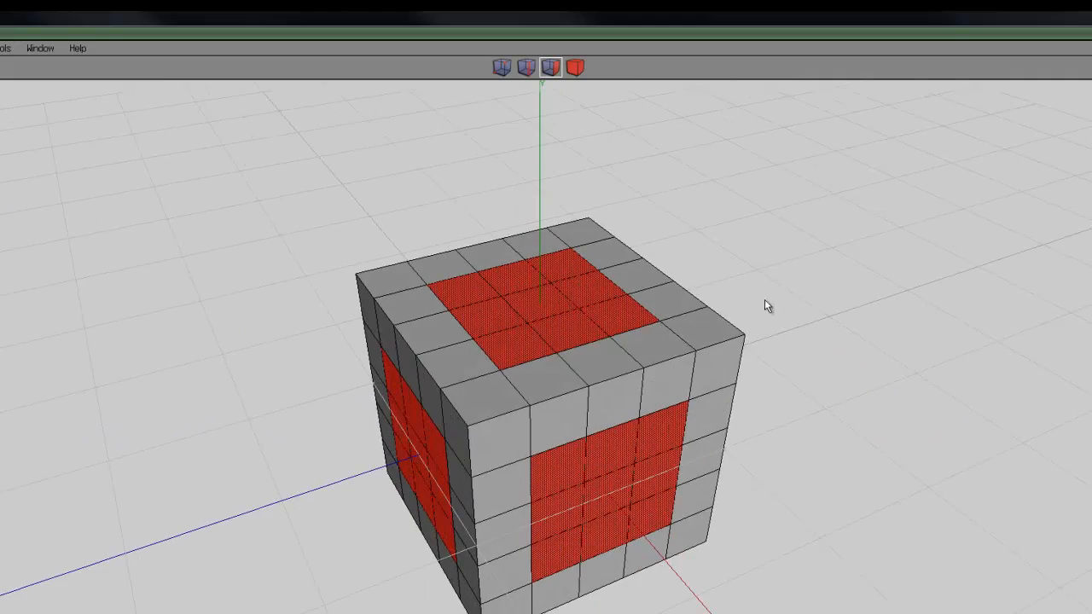
pyautogui.scroll(2, 730, 266)
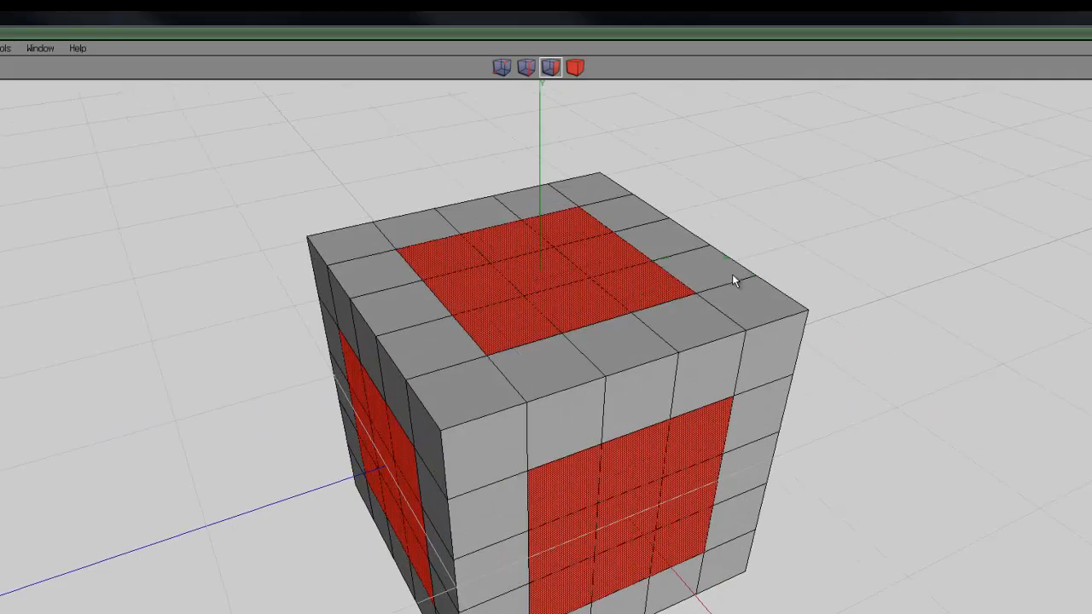
pyautogui.rightClick(801, 188)
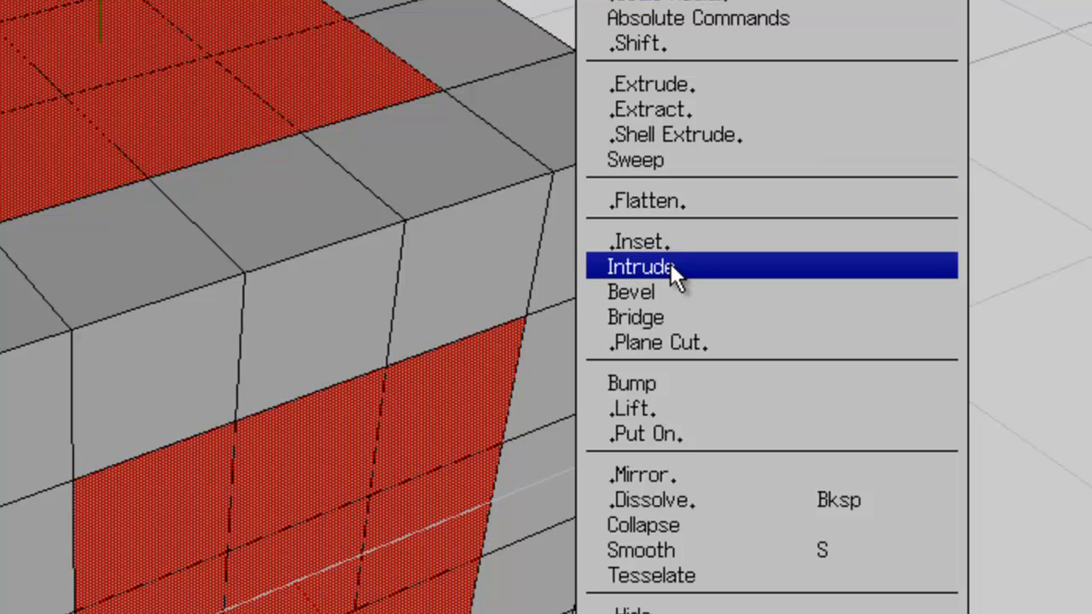
pyautogui.click(670, 264)
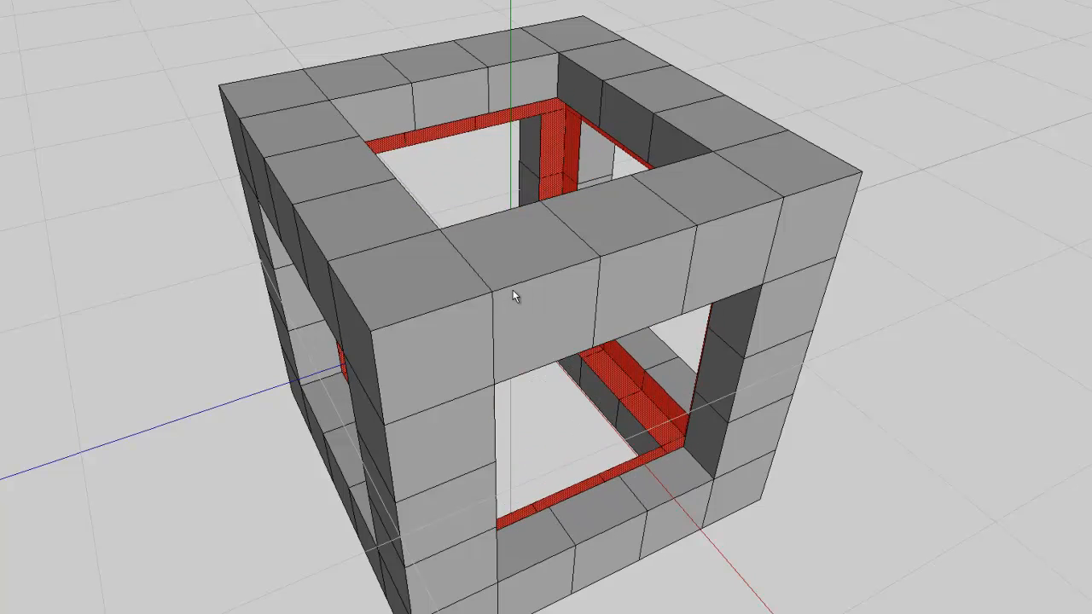
pyautogui.scroll(-2, 511, 290)
pyautogui.scroll(6, 510, 290)
pyautogui.moveTo(511, 290); pyautogui.dragTo(510, 290, button='middle')
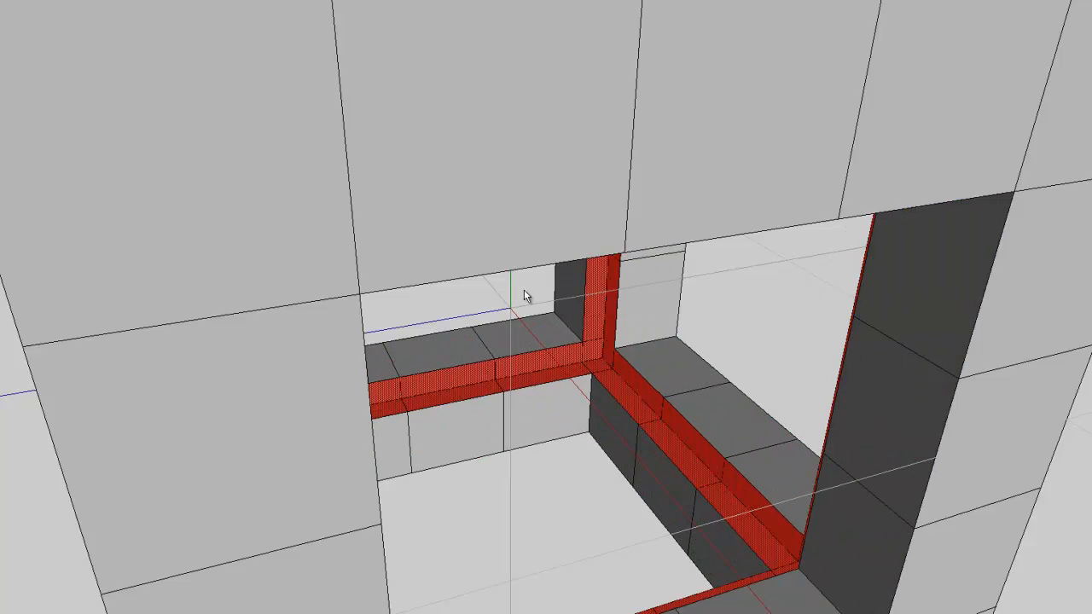
pyautogui.scroll(5, 739, 368)
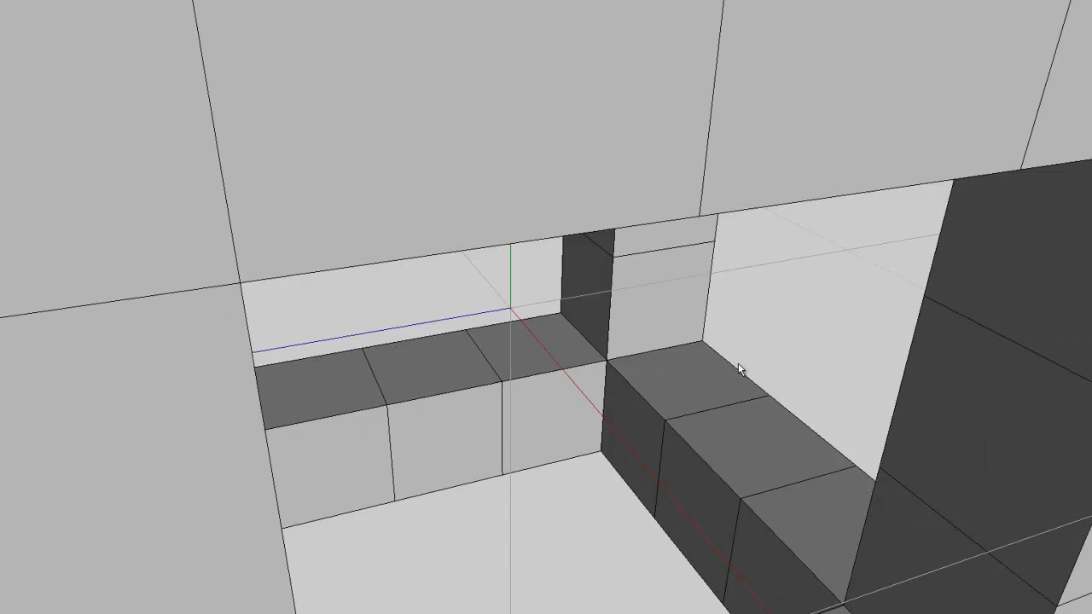
pyautogui.scroll(2, 699, 434)
pyautogui.moveTo(723, 440); pyautogui.dragTo(514, 295, button='middle')
pyautogui.click(465, 66)
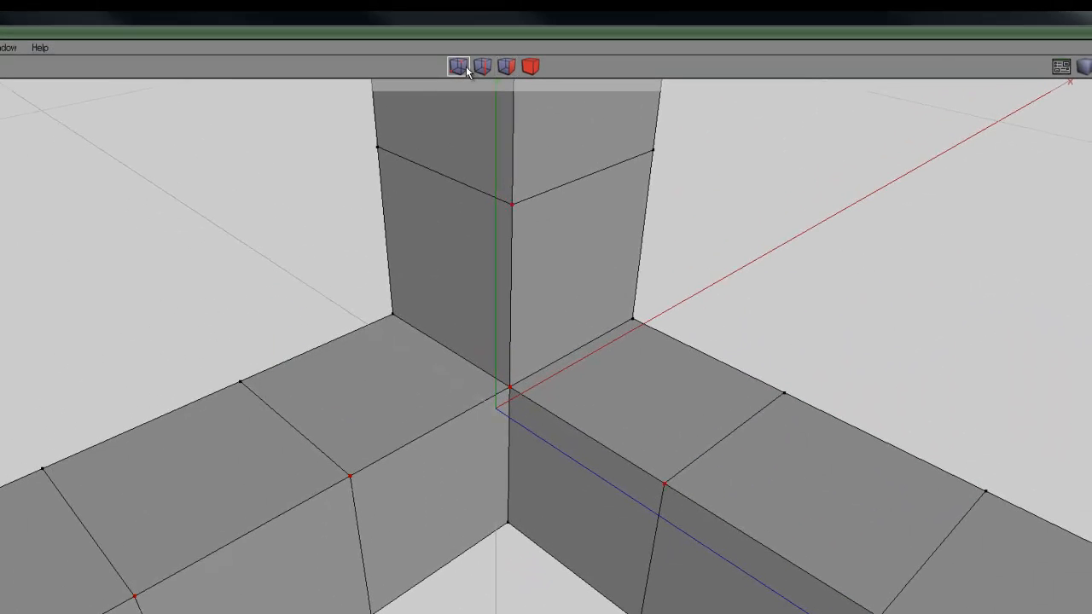
pyautogui.press('space')
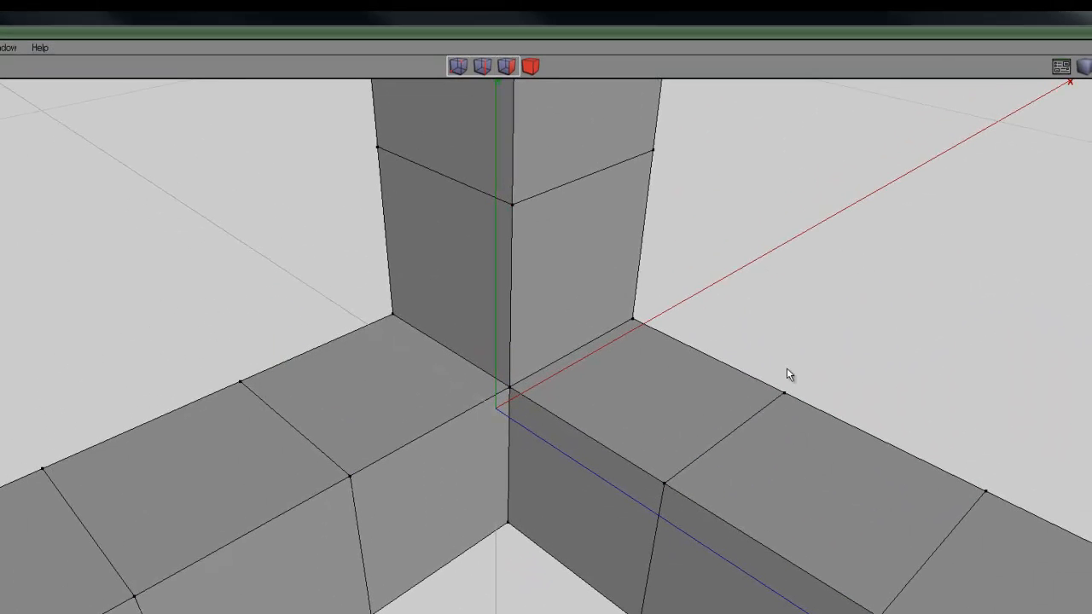
pyautogui.click(508, 390)
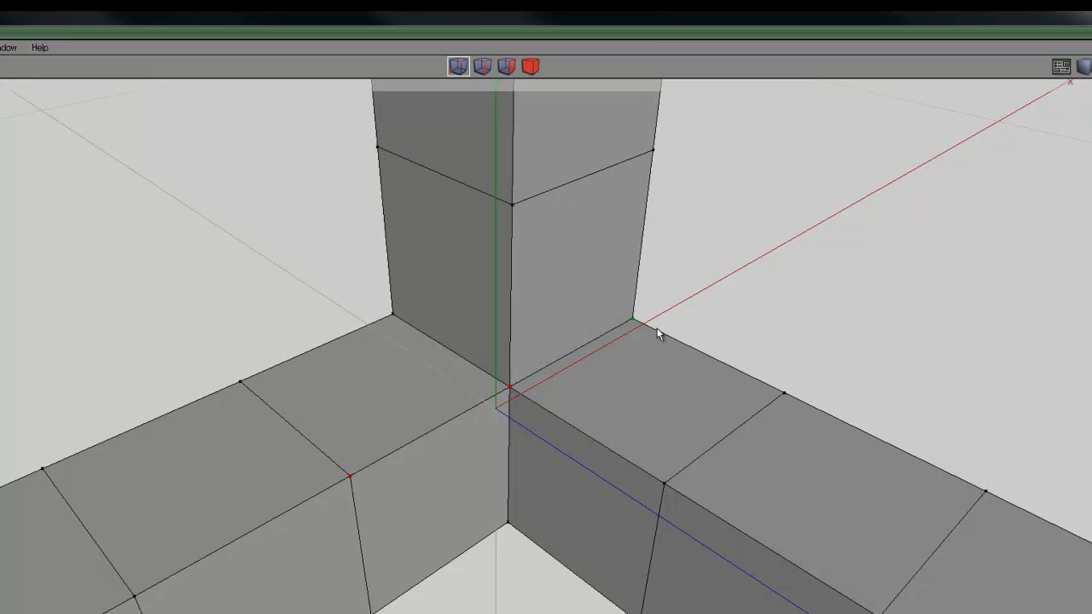
pyautogui.press('space')
pyautogui.press('f')
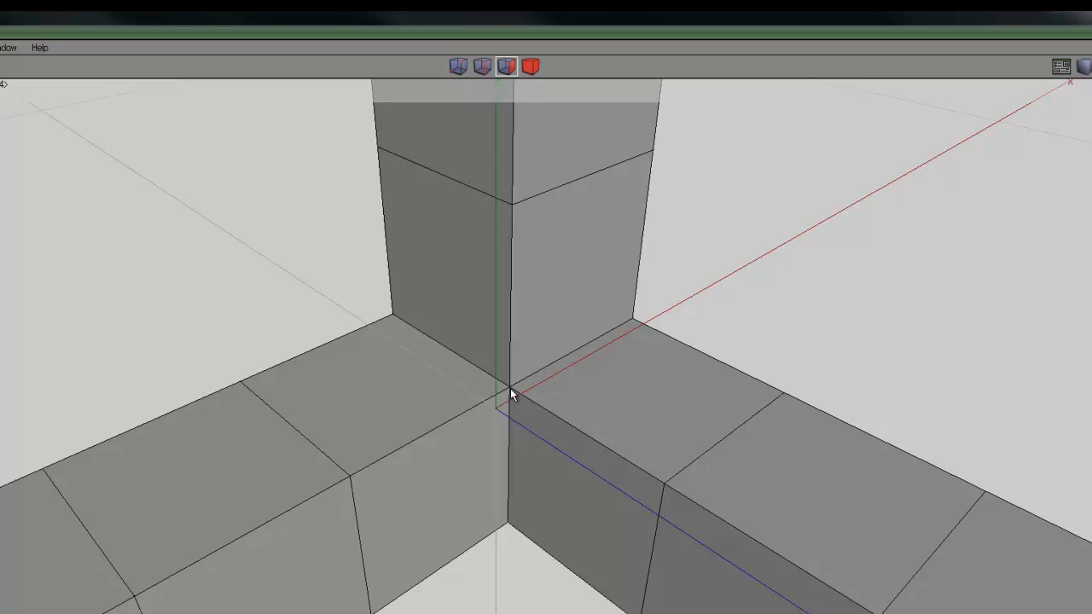
pyautogui.press('space')
pyautogui.scroll(2, 574, 401)
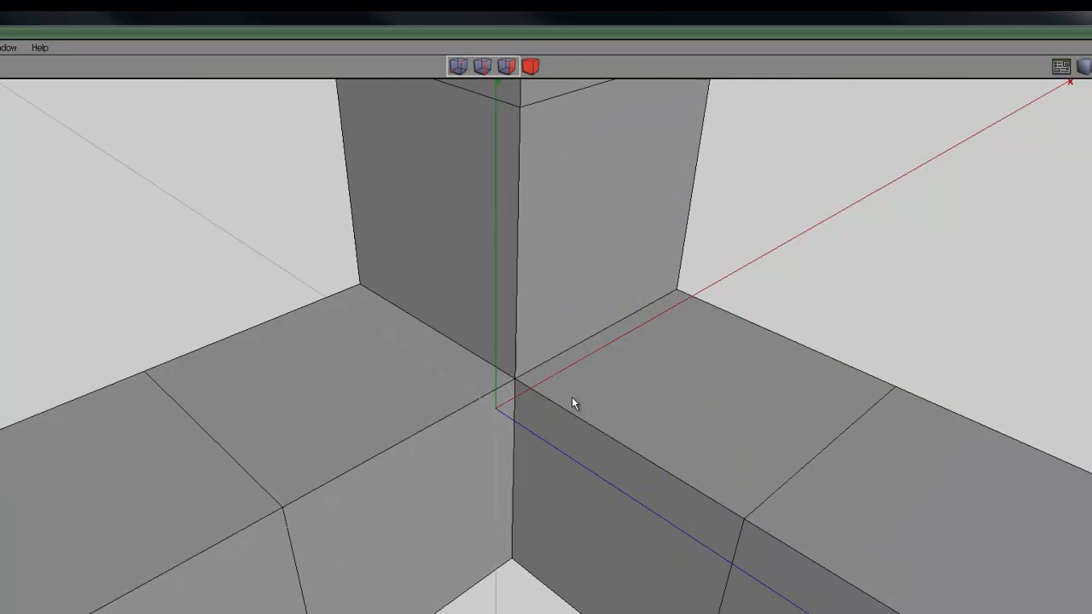
# Select the vertex at the frame's inner corner and try moving it along the Y axis
pyautogui.click(462, 66)
pyautogui.click(514, 378)
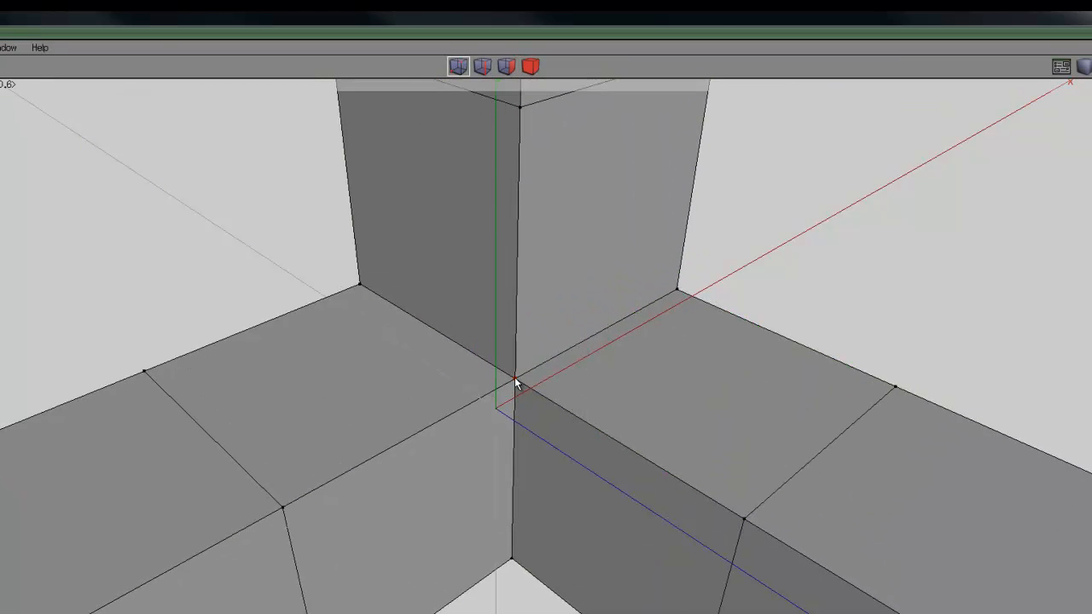
pyautogui.rightClick(826, 221)
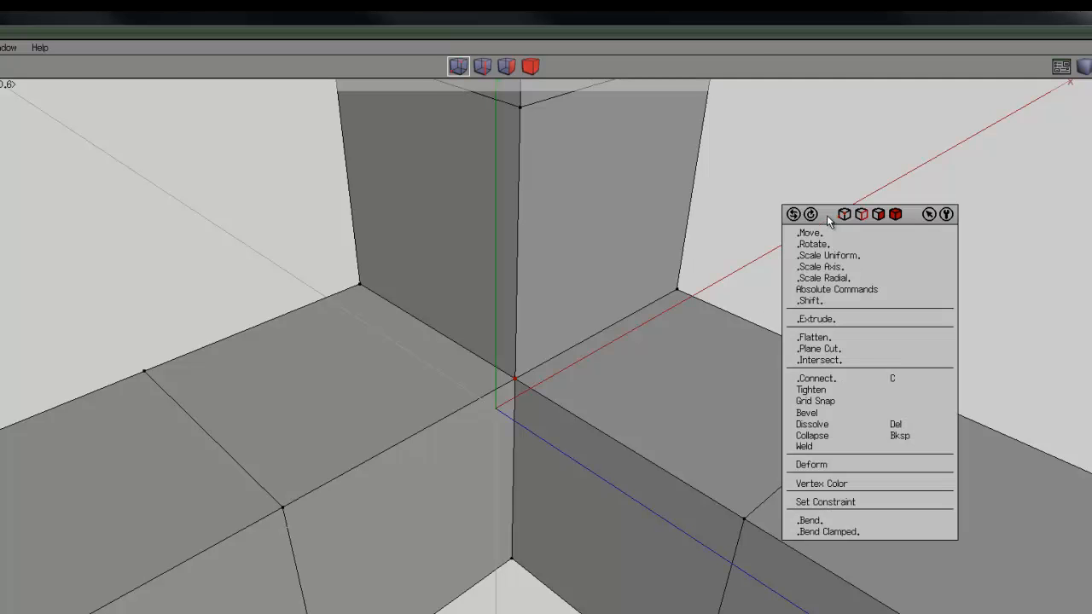
pyautogui.click(821, 234)
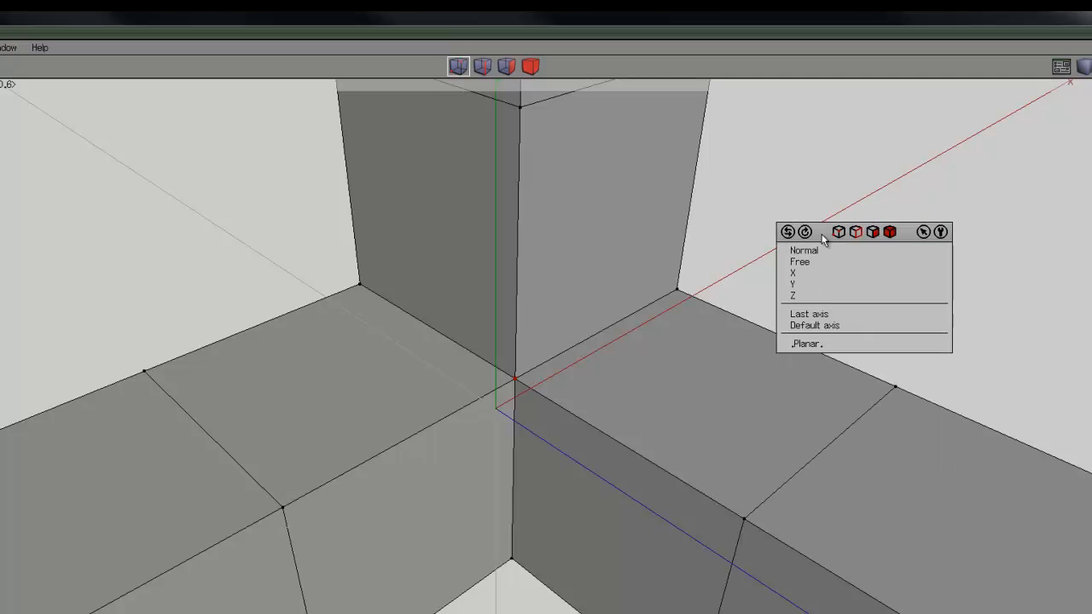
pyautogui.click(803, 284)
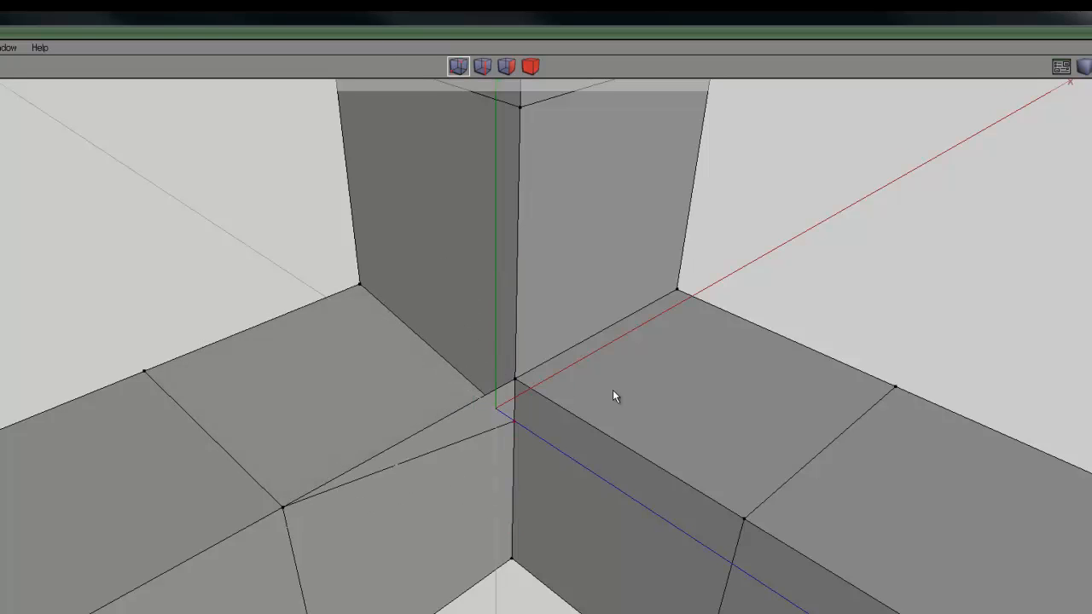
pyautogui.rightClick(496, 391)
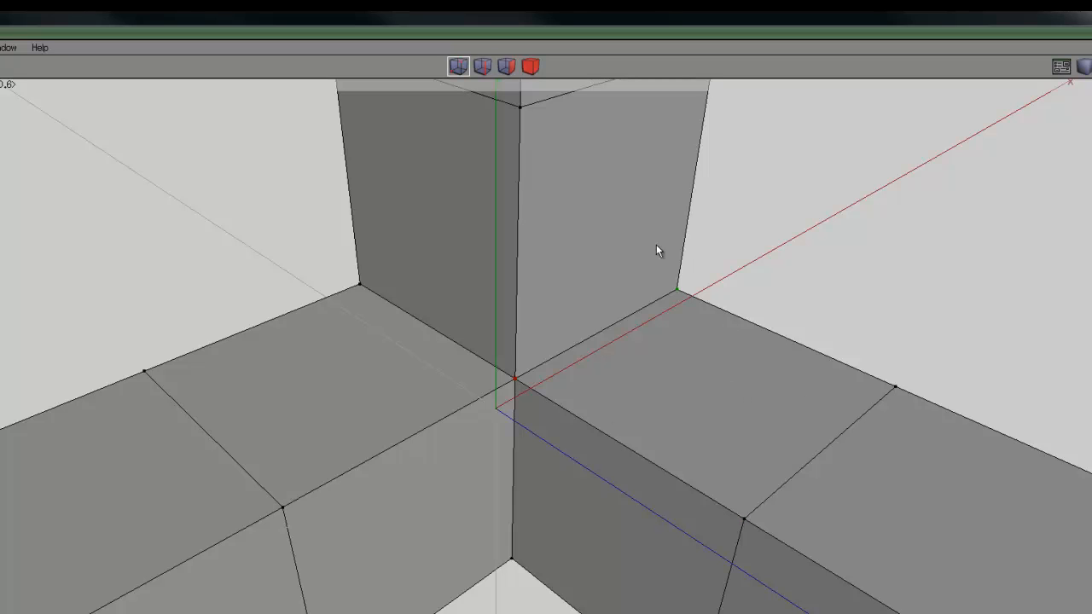
# Select the frame as a whole object and run Cleanup on it
pyautogui.click(530, 67)
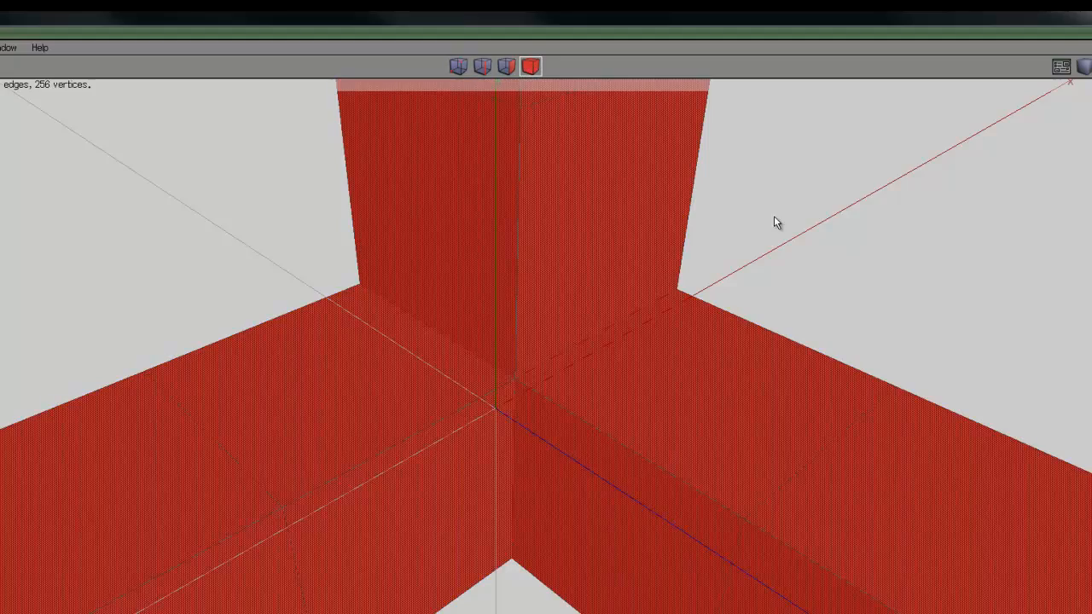
pyautogui.rightClick(809, 198)
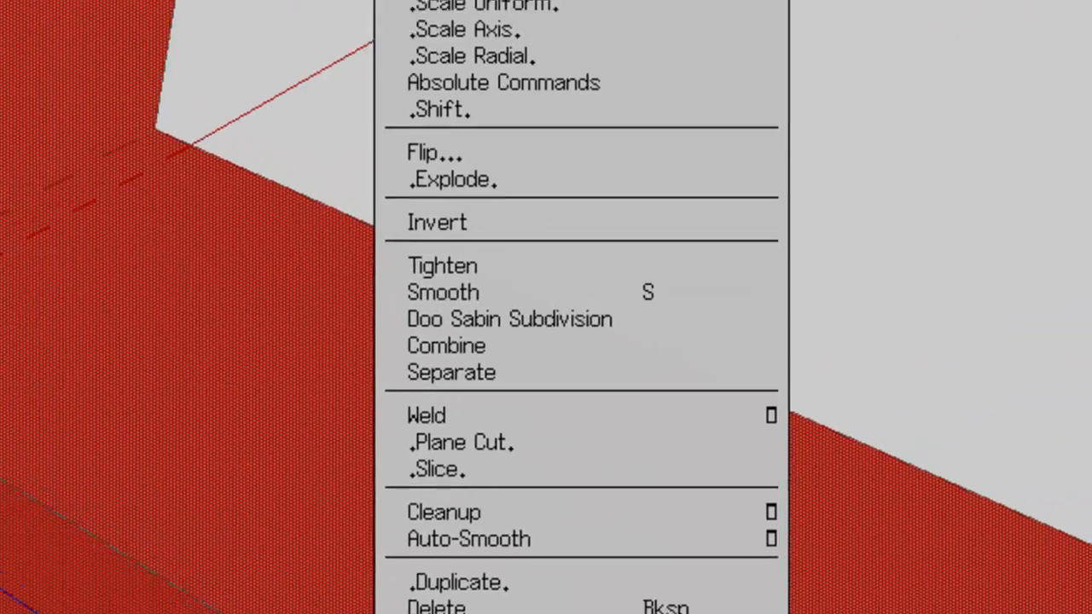
pyautogui.click(448, 515)
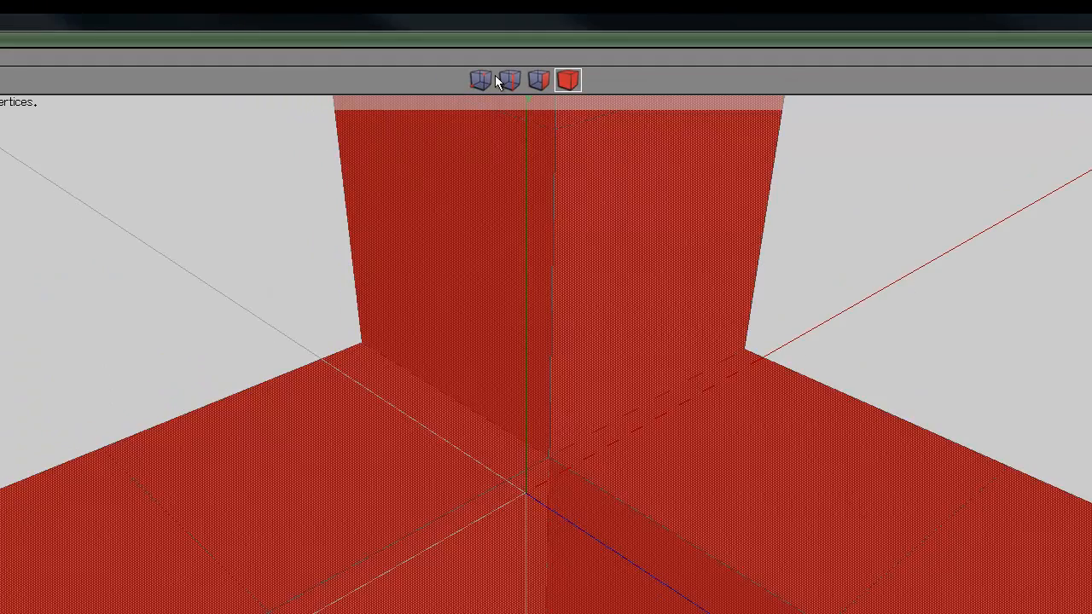
# Try moving the inner corner vertex of the cleaned-up frame along the Y axis
pyautogui.click(481, 80)
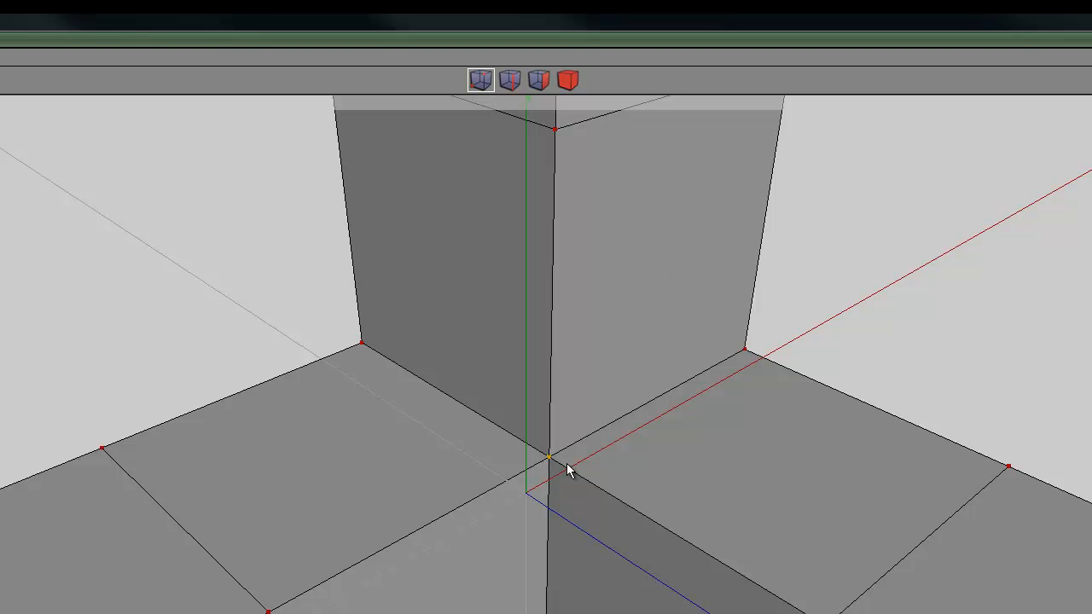
pyautogui.press('space')
pyautogui.click(546, 458)
pyautogui.rightClick(818, 298)
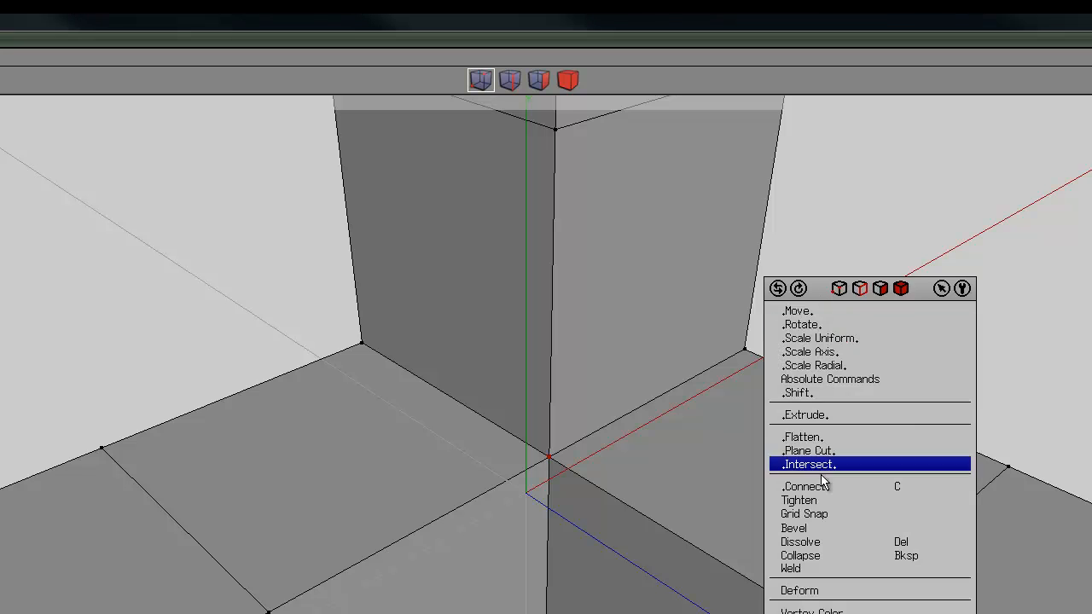
pyautogui.click(806, 309)
pyautogui.click(808, 373)
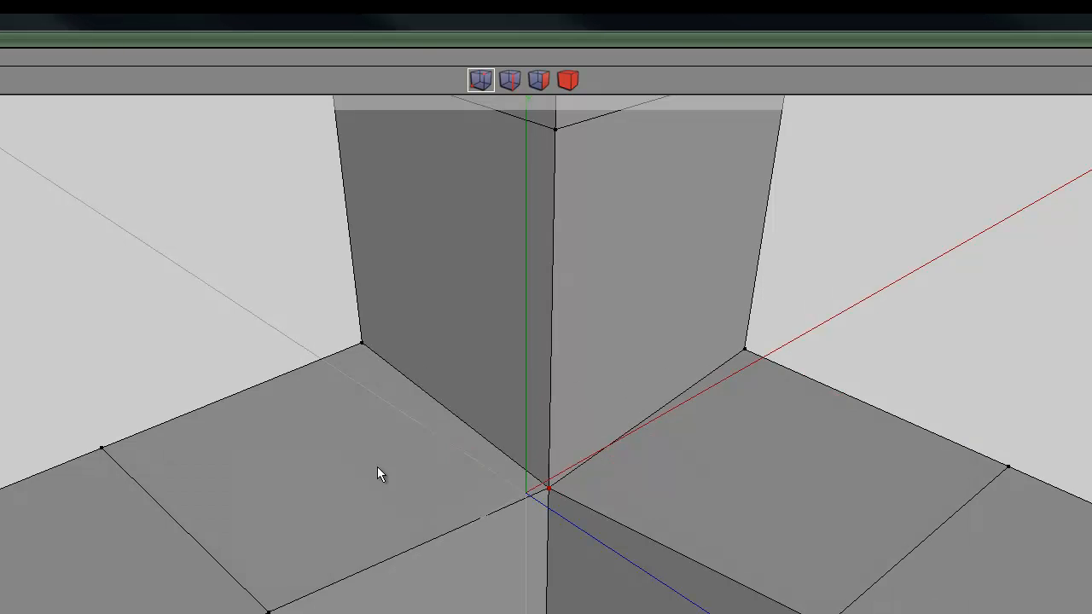
pyautogui.rightClick(474, 469)
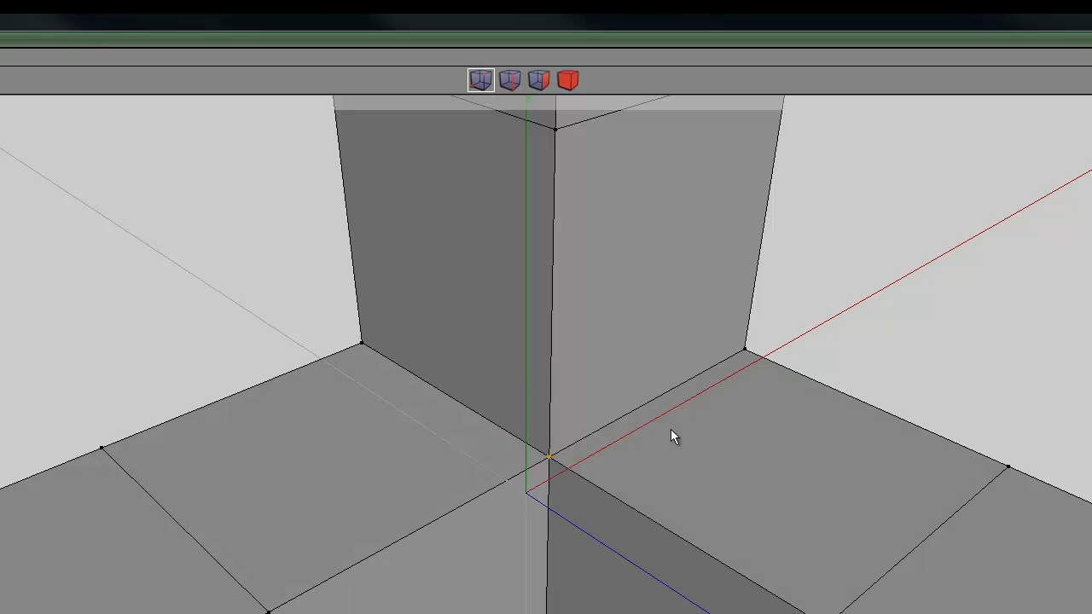
# Select the whole frame object and convert the selection to all its vertices
pyautogui.scroll(-10, 527, 470)
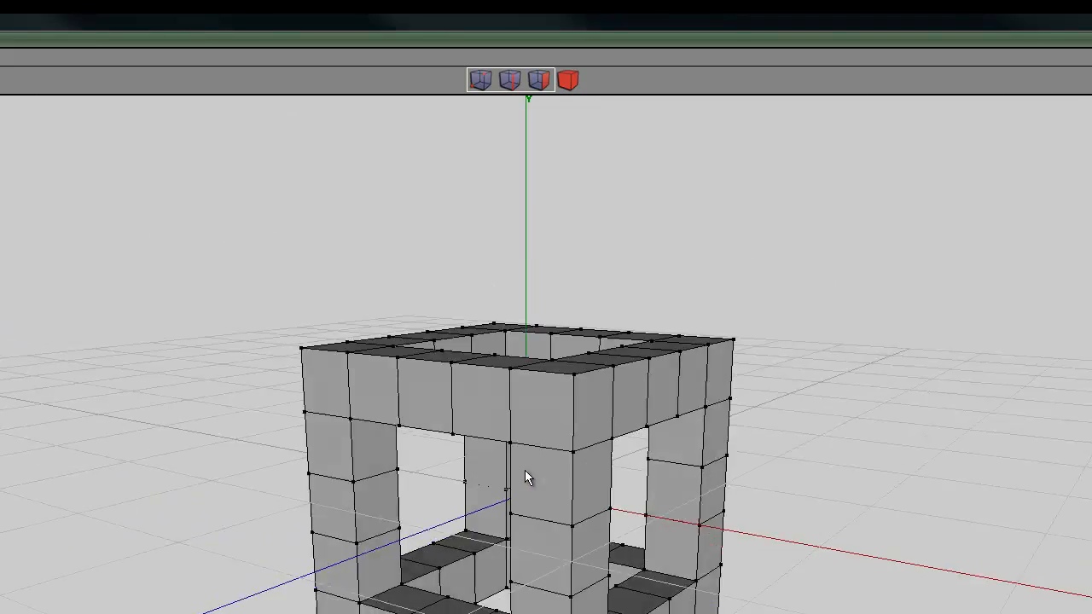
pyautogui.moveTo(525, 471); pyautogui.dragTo(525, 472, button='middle')
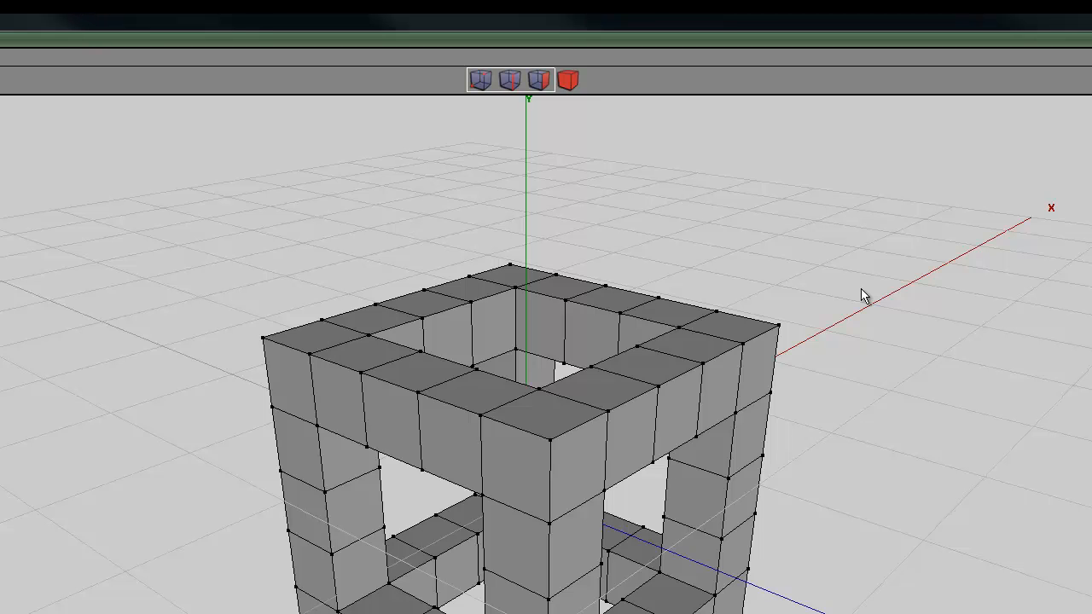
pyautogui.click(568, 80)
pyautogui.click(691, 367)
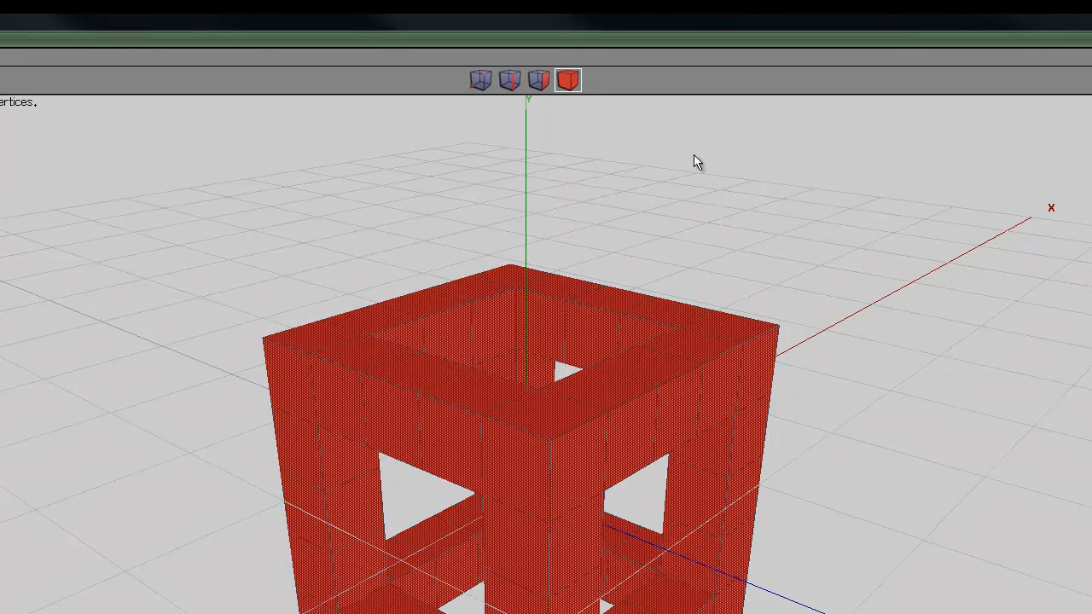
pyautogui.click(479, 81)
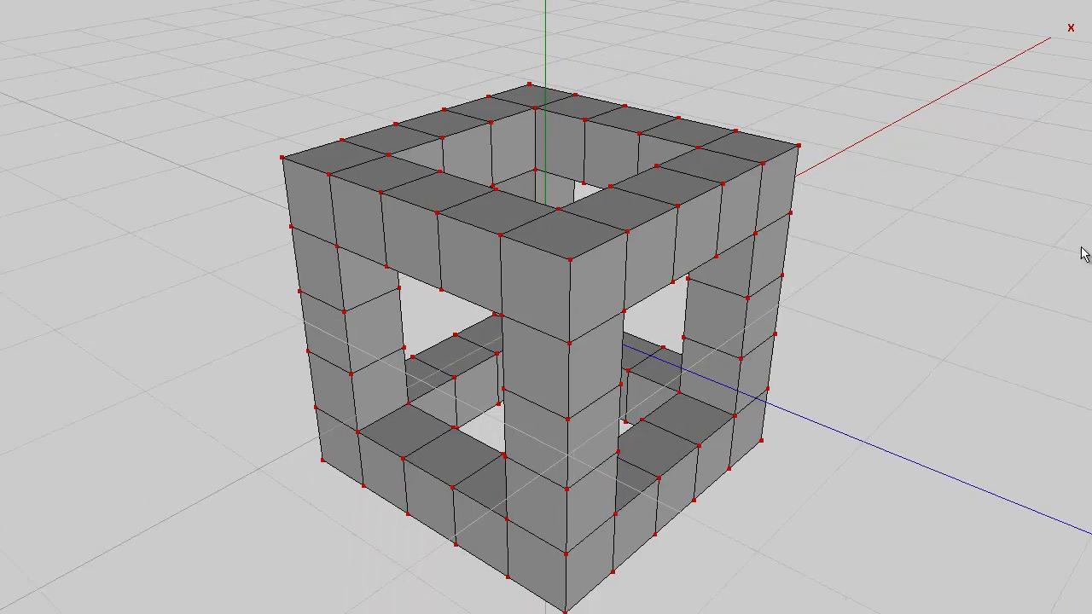
# Try connecting all the selected vertices across the frame's faces, and undo the connection
pyautogui.press('c')
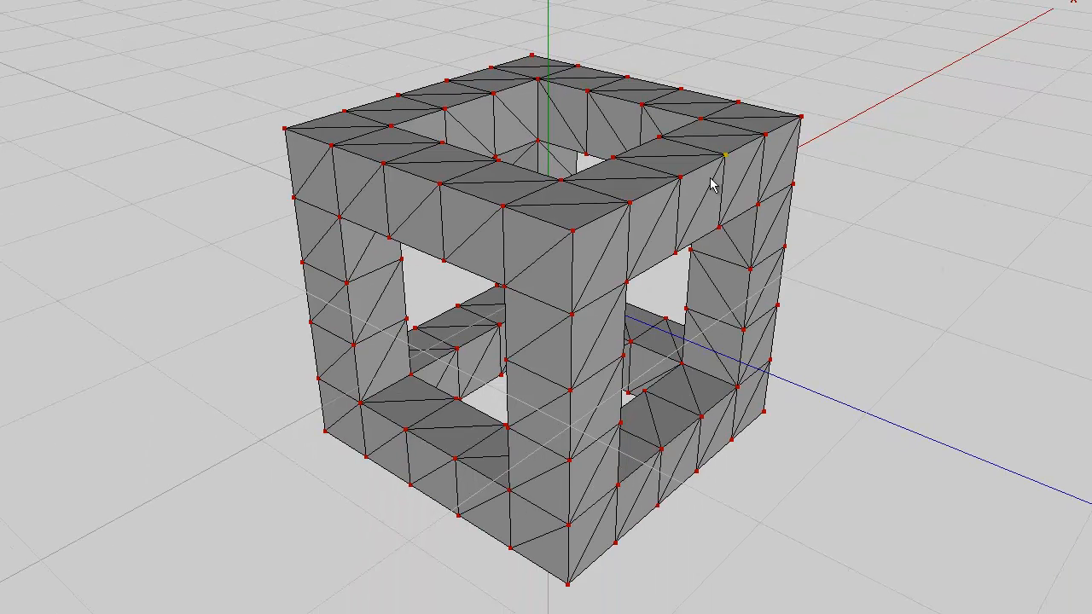
pyautogui.middleClick(875, 122)
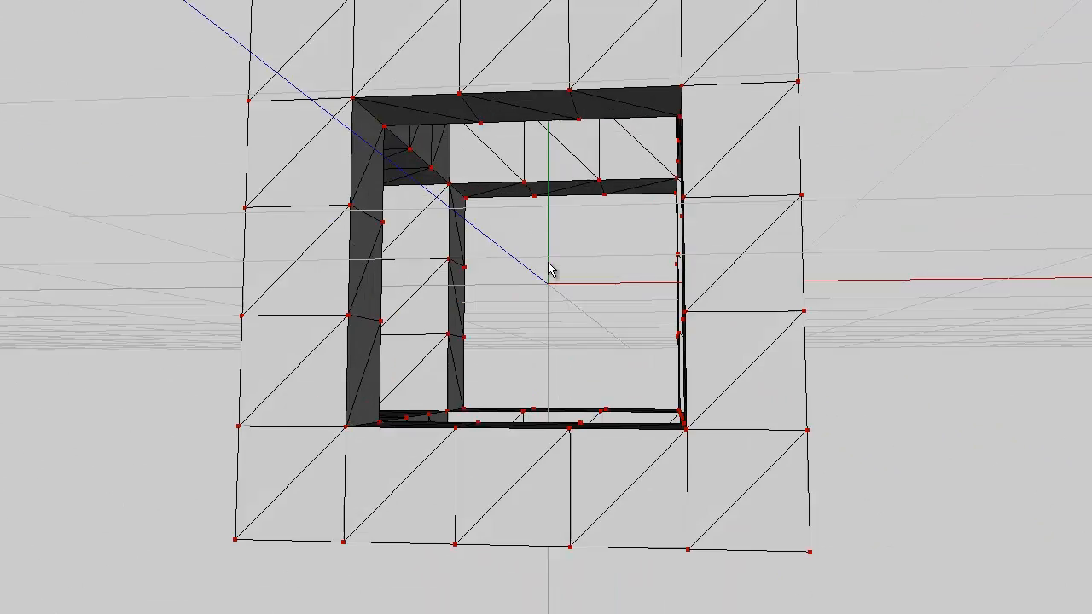
pyautogui.click(547, 264)
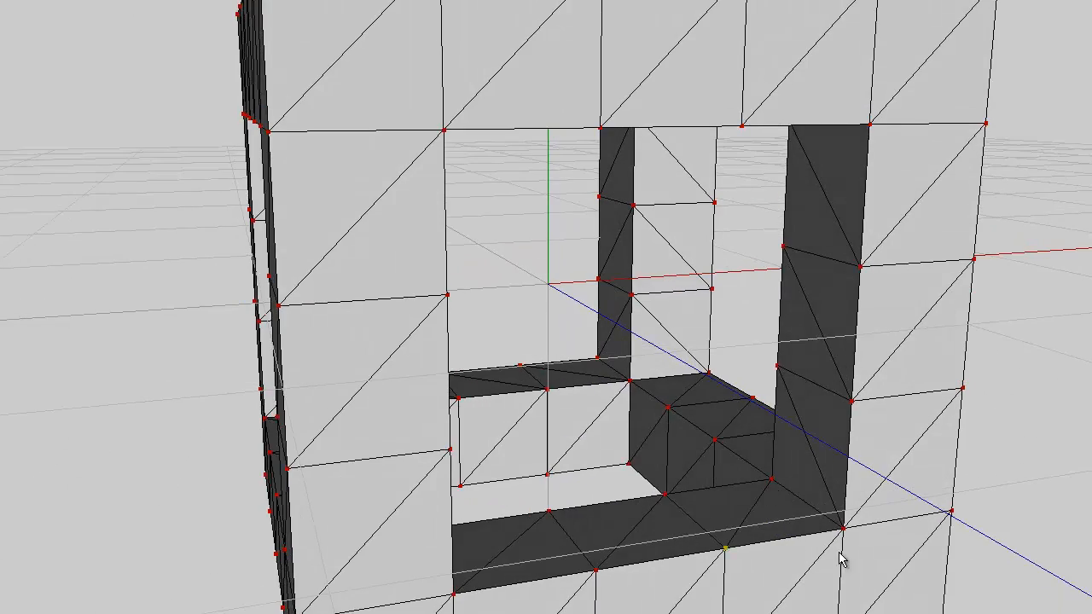
pyautogui.scroll(-6, 844, 285)
pyautogui.middleClick(843, 285)
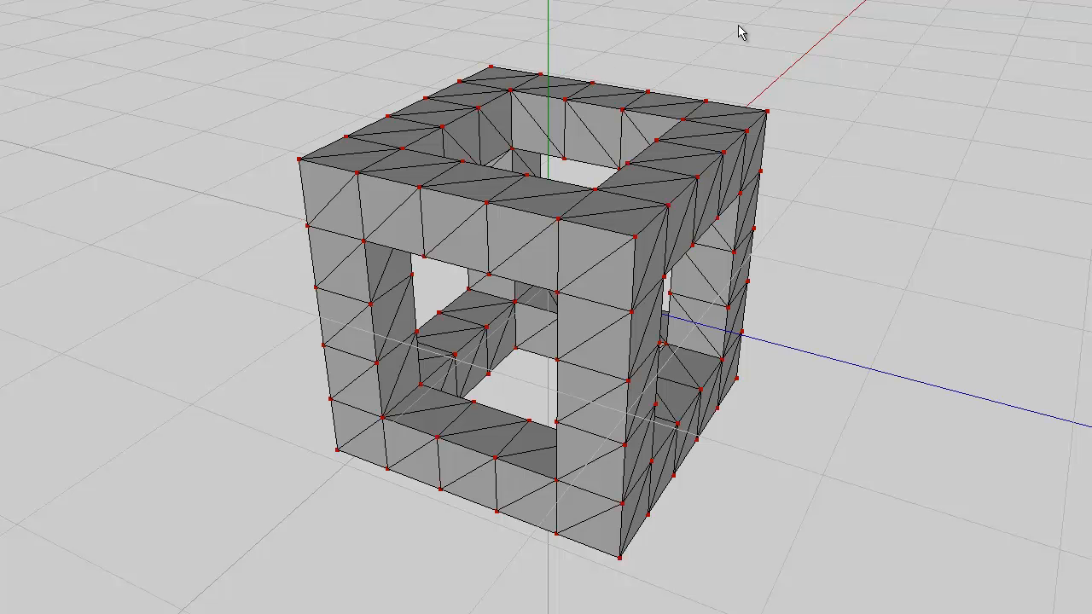
pyautogui.hotkey('ctrl', 'z')
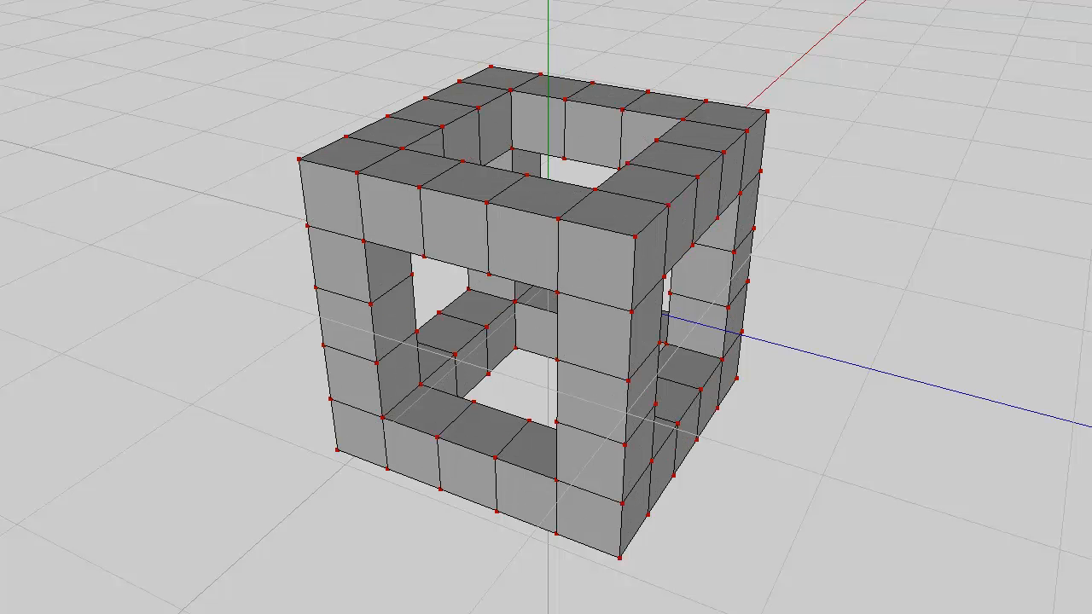
# Convert the selection to all the frame's faces and tesselate them into triangles
pyautogui.press('f')
pyautogui.rightClick(839, 80)
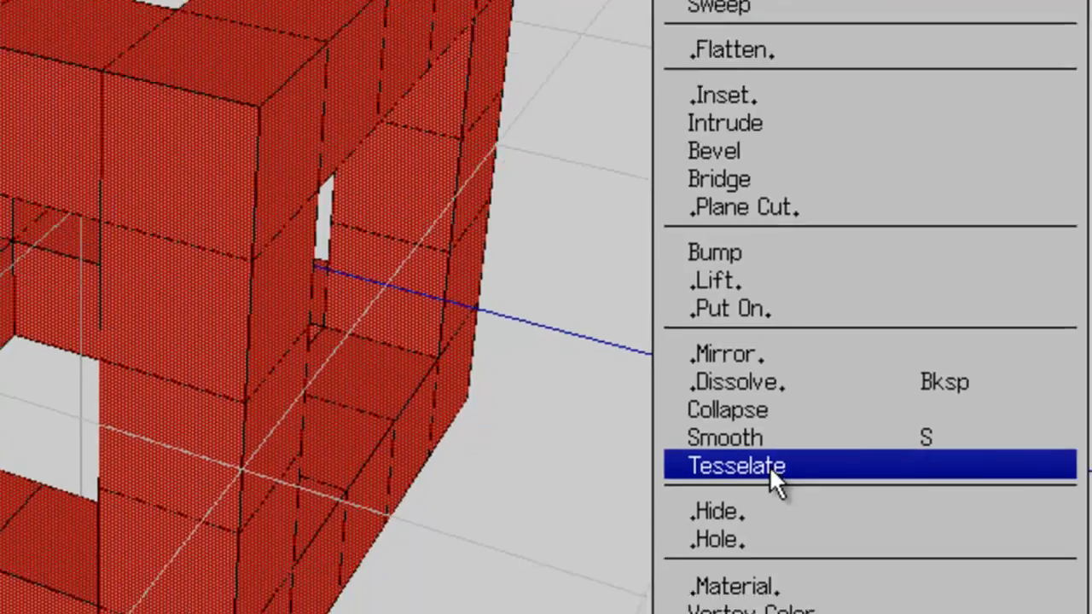
pyautogui.click(817, 518)
pyautogui.click(641, 366)
# Deselect the faces, pick a diagonal edge on the tesselated frame and extend the selection to all similar edges
pyautogui.moveTo(761, 420); pyautogui.dragTo(400, 234, button='middle')
pyautogui.press('space')
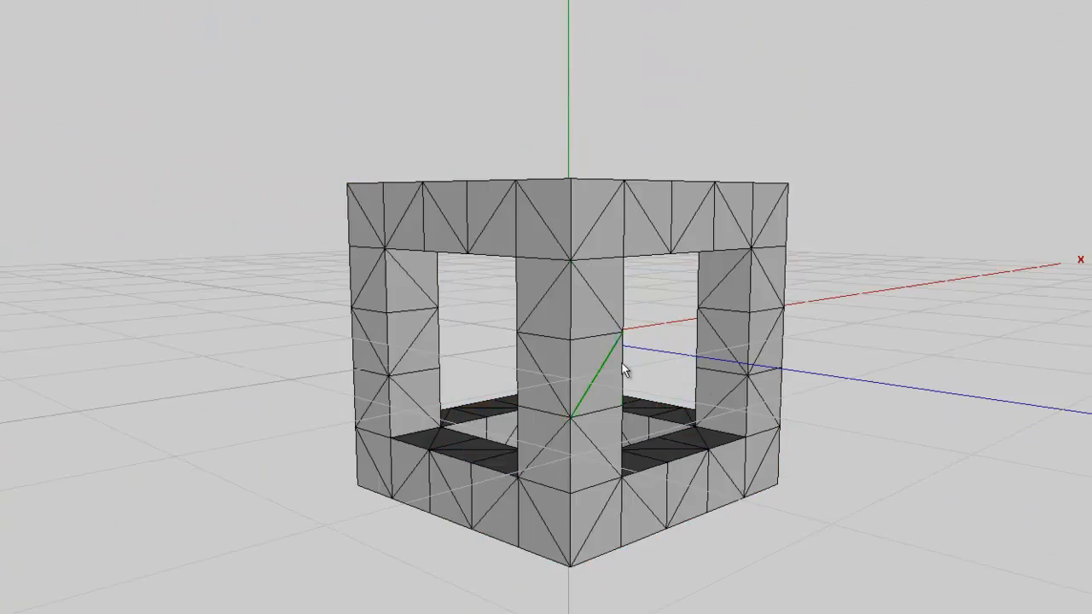
pyautogui.middleClick(859, 391)
pyautogui.scroll(5, 568, 316)
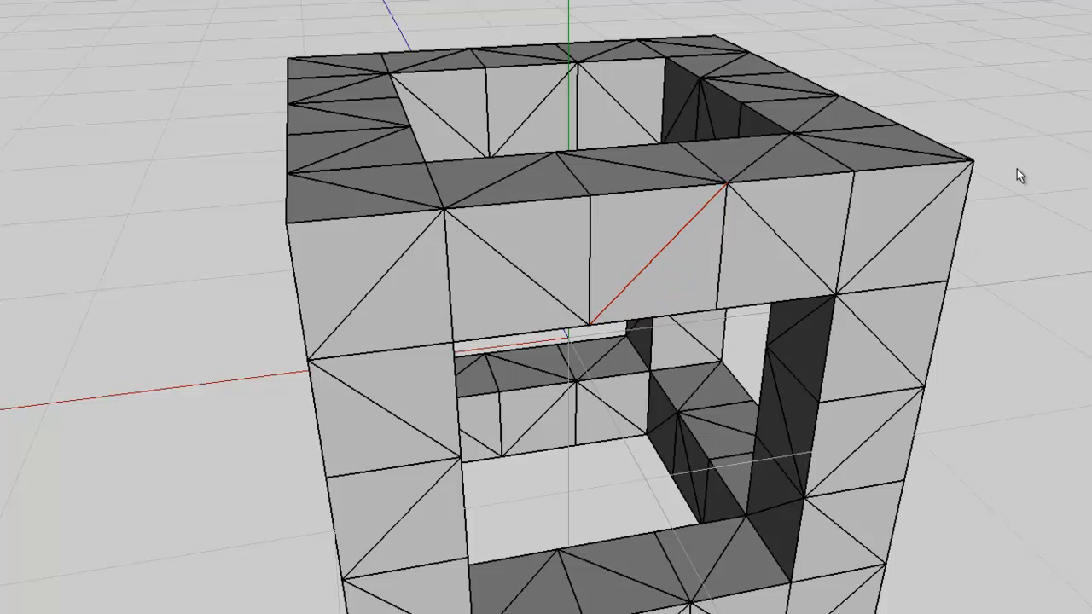
pyautogui.press('i')
# Try to bevel the selected diagonal edges
pyautogui.rightClick(1018, 83)
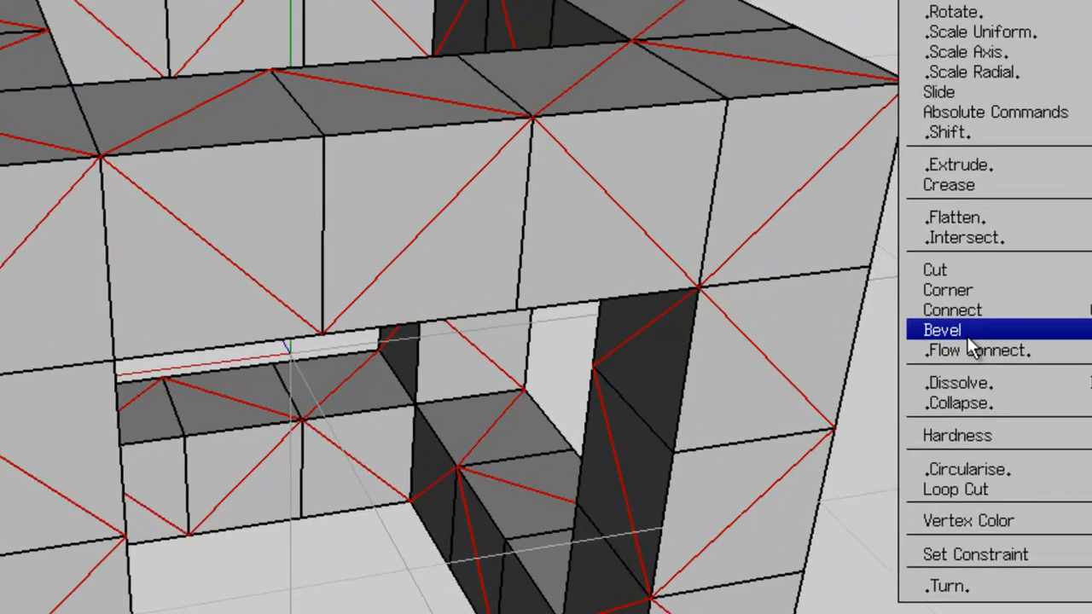
pyautogui.click(972, 321)
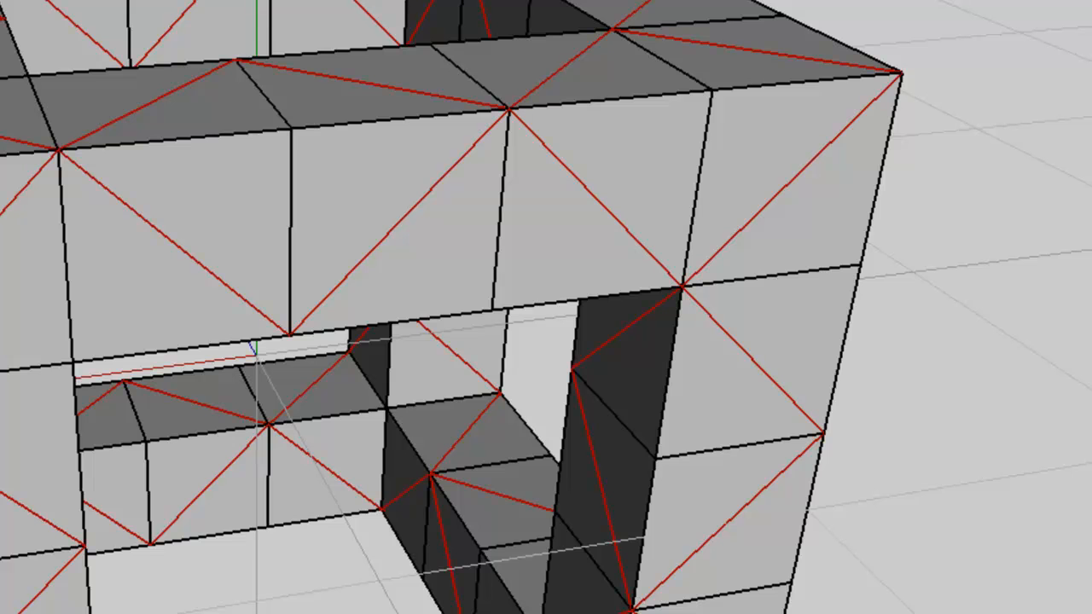
pyautogui.scroll(5, 581, 362)
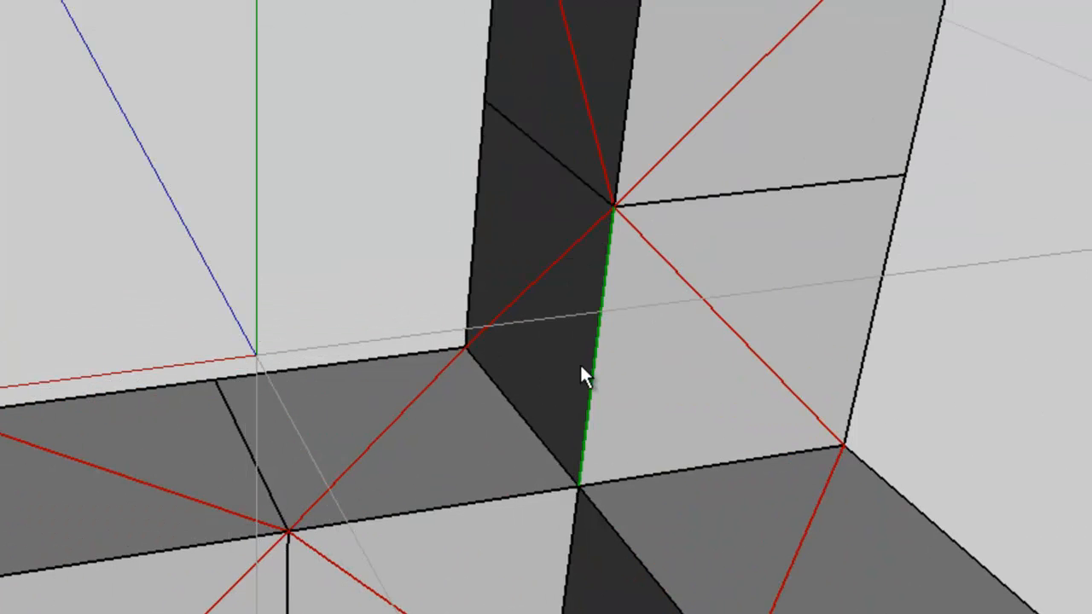
pyautogui.scroll(-6, 524, 287)
# Convert the selection to the whole frame object and run Cleanup on it
pyautogui.press('b')
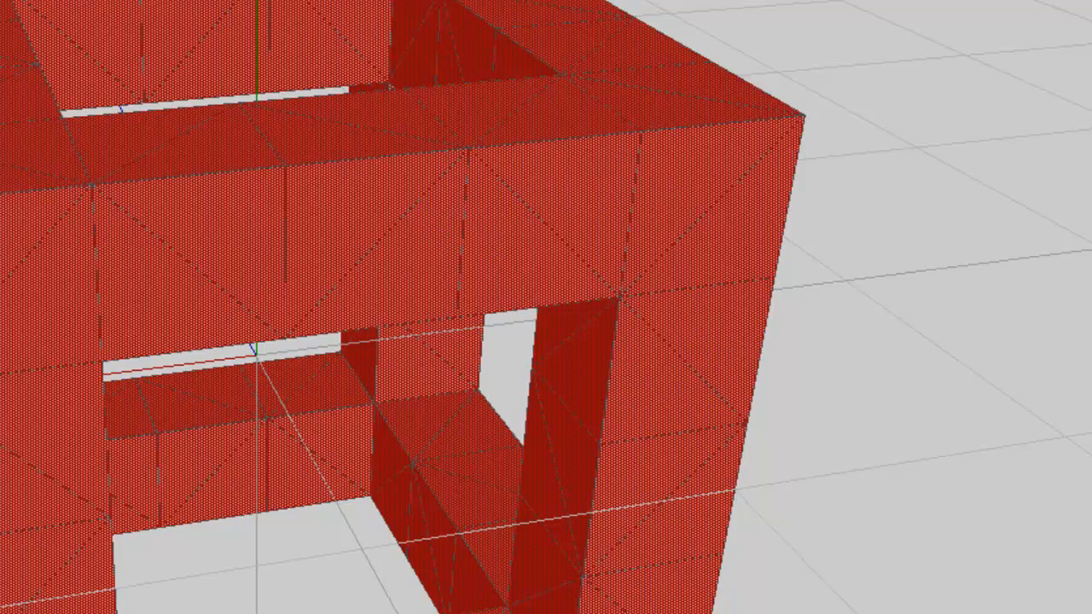
pyautogui.rightClick(755, 53)
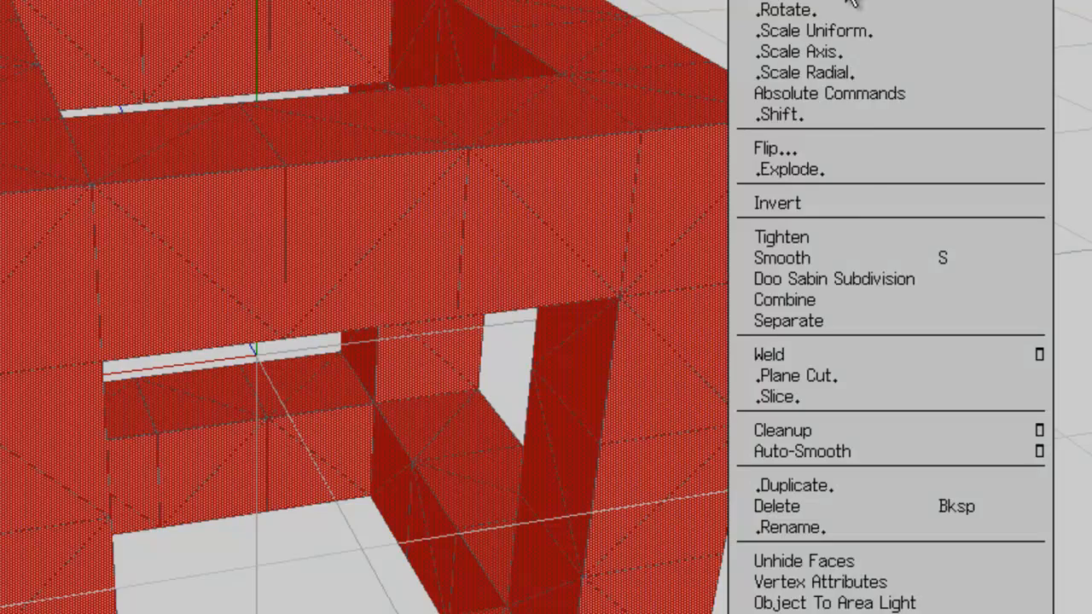
pyautogui.click(831, 432)
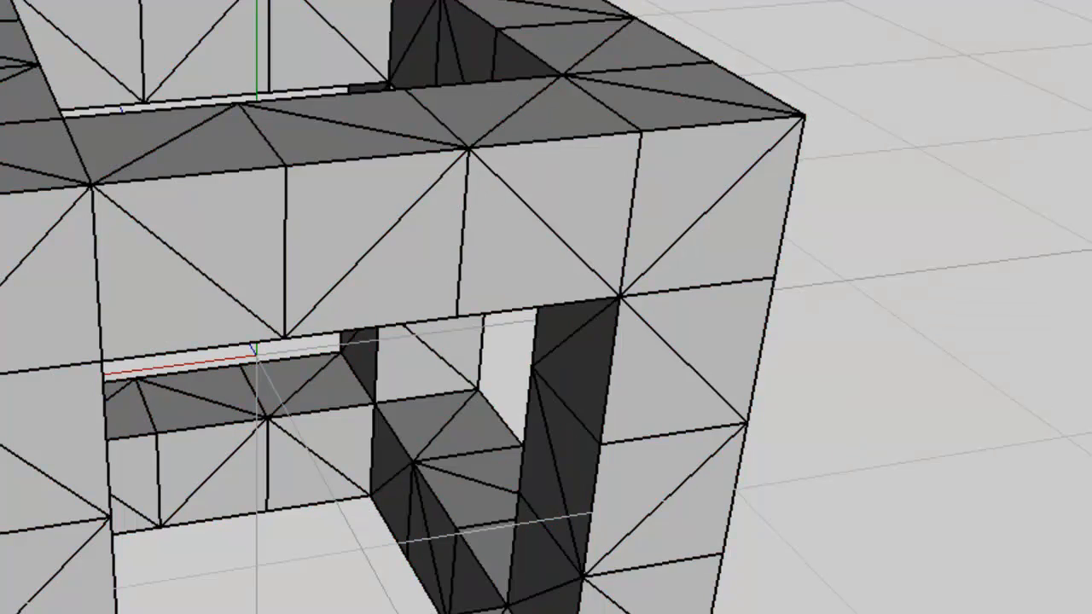
# Select one diagonal edge and all edges similar to it, and bevel them by 0.1
pyautogui.click(378, 261)
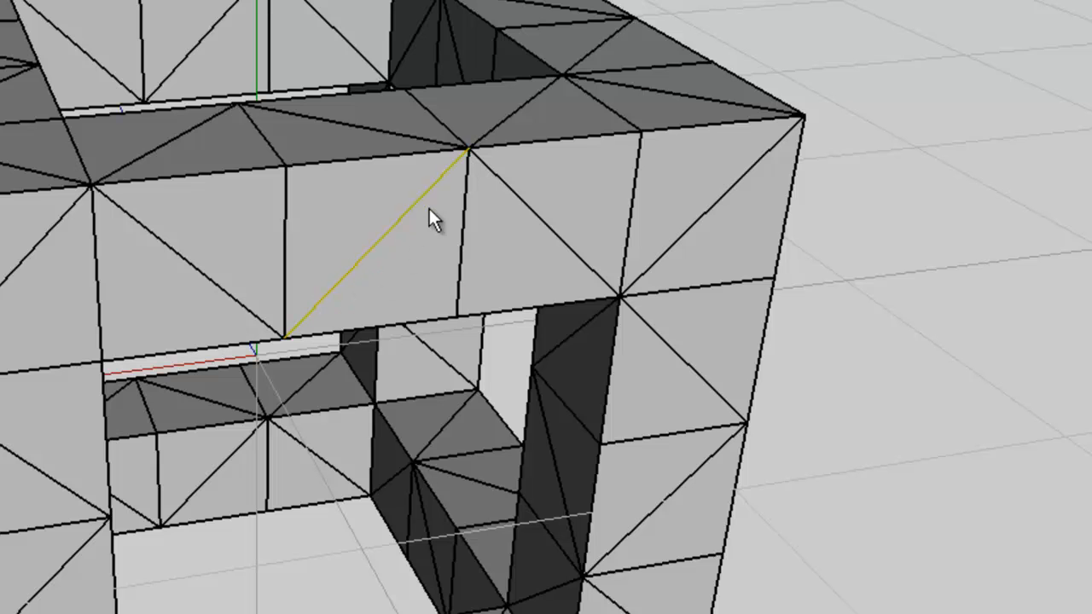
pyautogui.press('i')
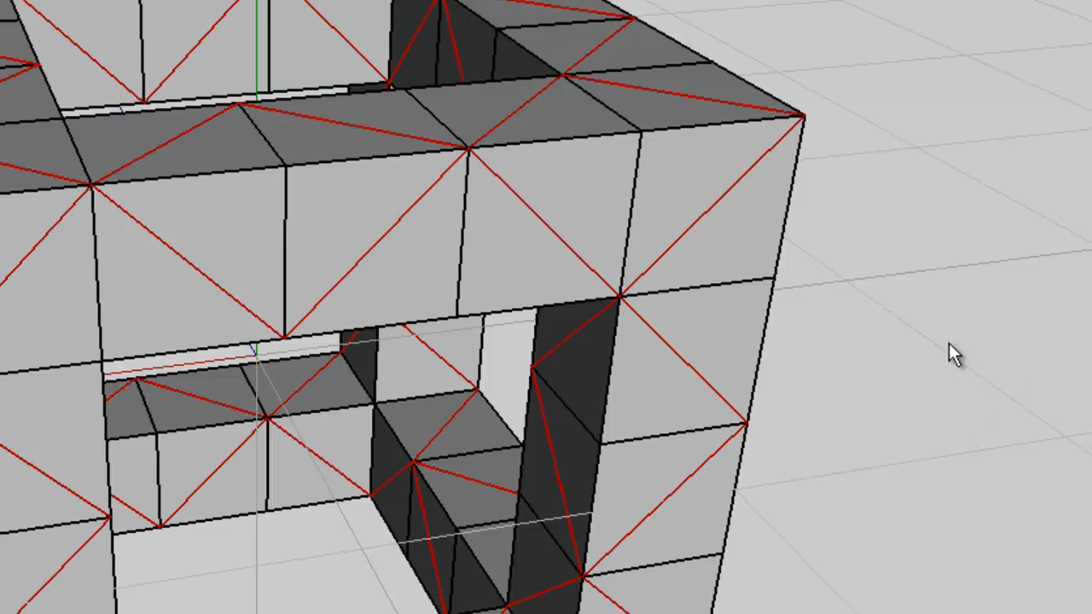
pyautogui.moveTo(811, 43); pyautogui.dragTo(704, 243, button='middle')
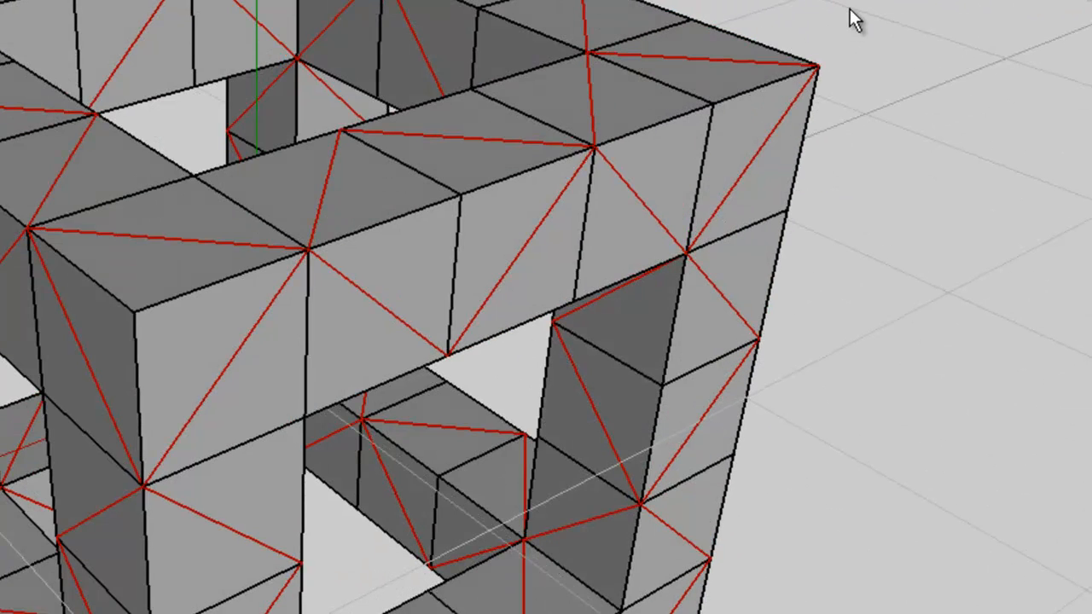
pyautogui.rightClick(928, 15)
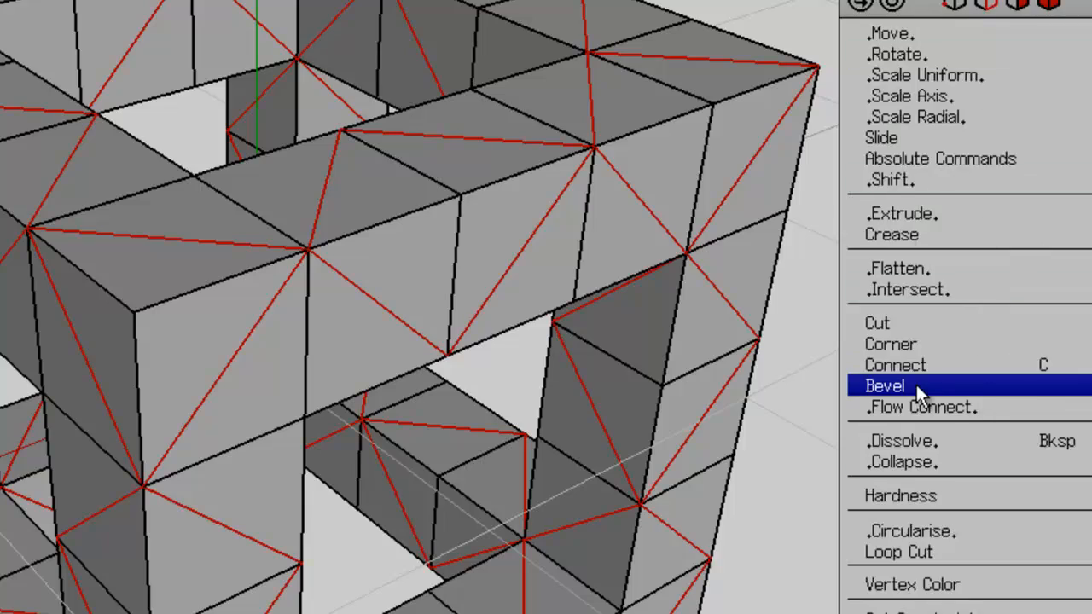
pyautogui.click(994, 383)
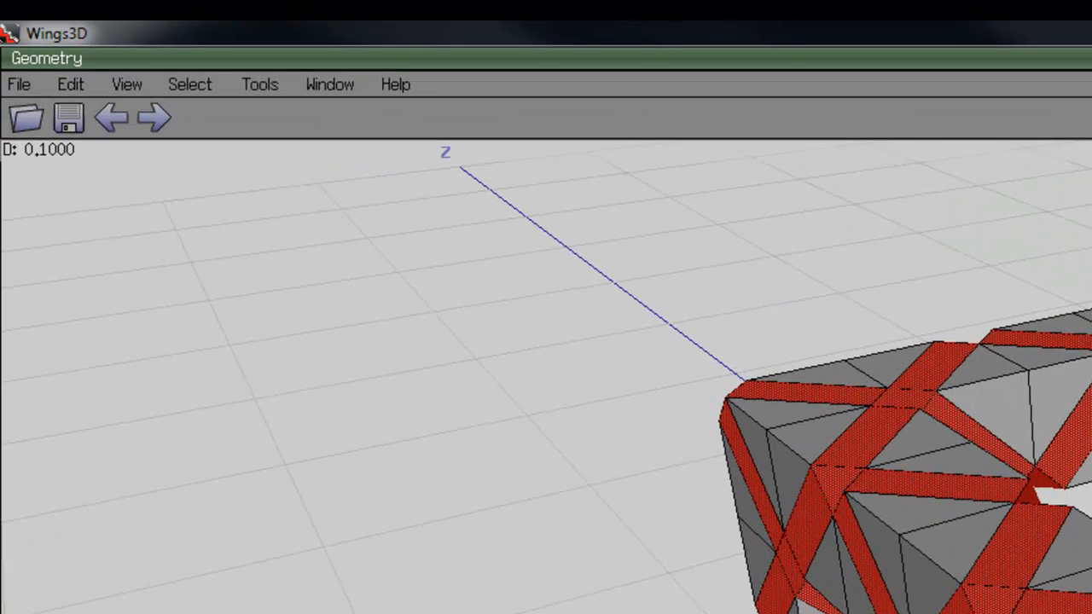
pyautogui.click(900, 489)
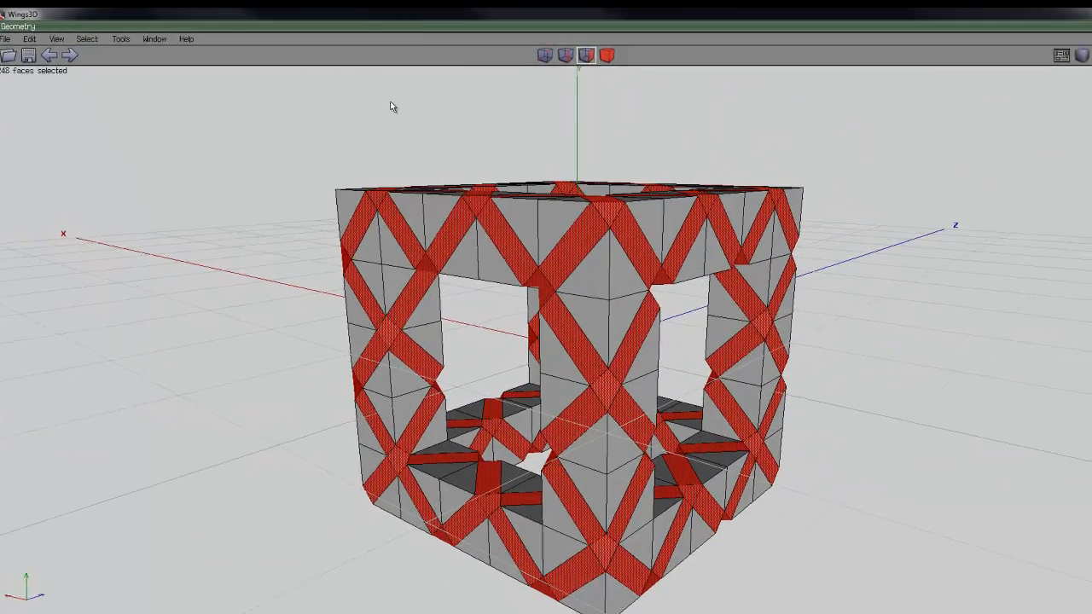
# Extrude the bevelled strip faces along their normals by 0.1
pyautogui.rightClick(392, 107)
pyautogui.click(396, 196)
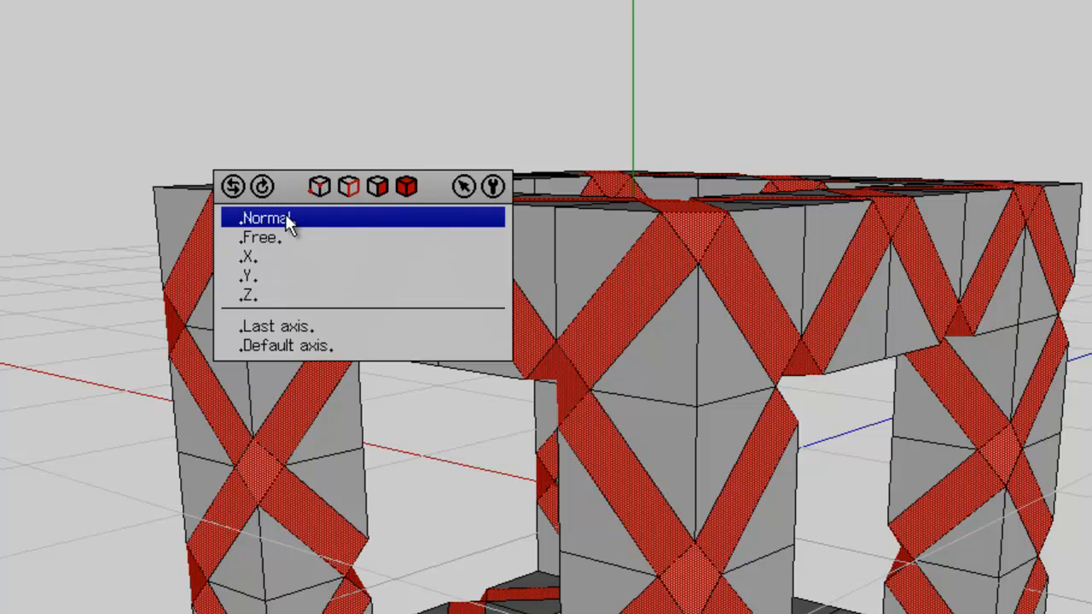
pyautogui.click(279, 218)
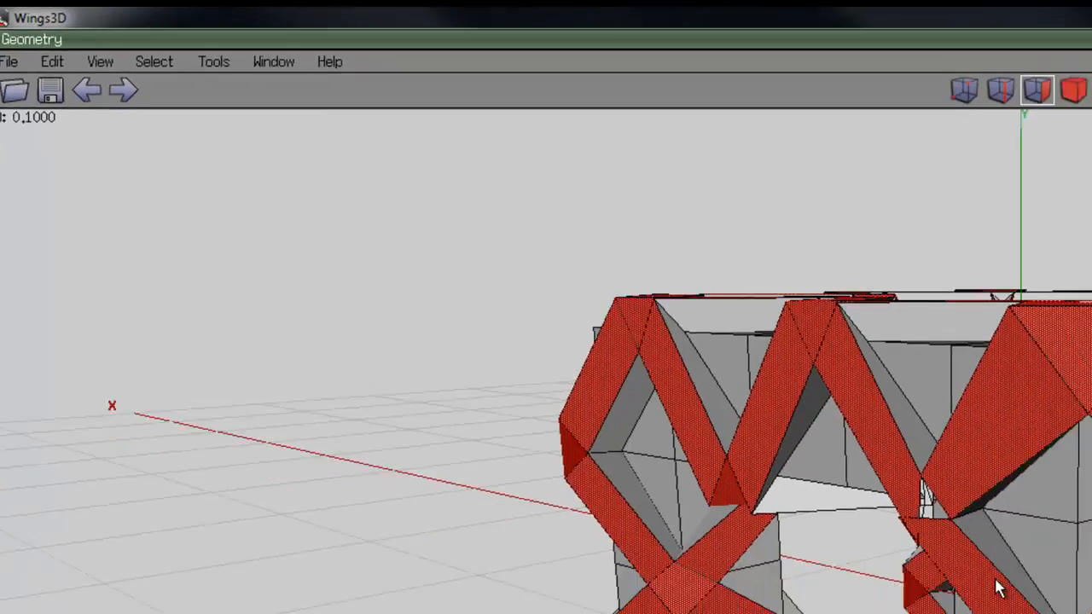
pyautogui.click(994, 585)
pyautogui.middleClick(793, 407)
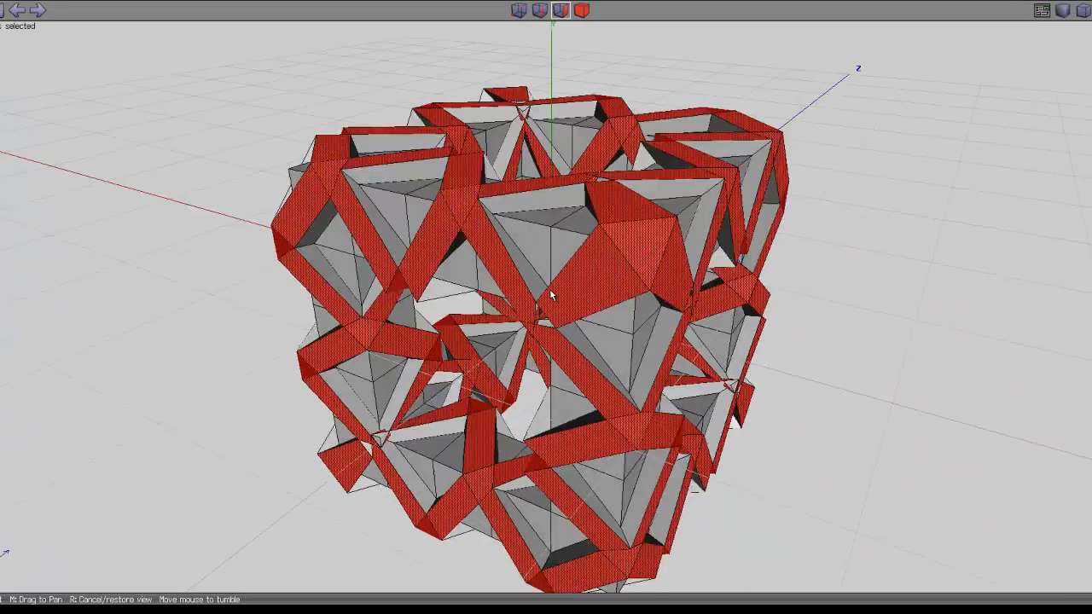
pyautogui.click(546, 295)
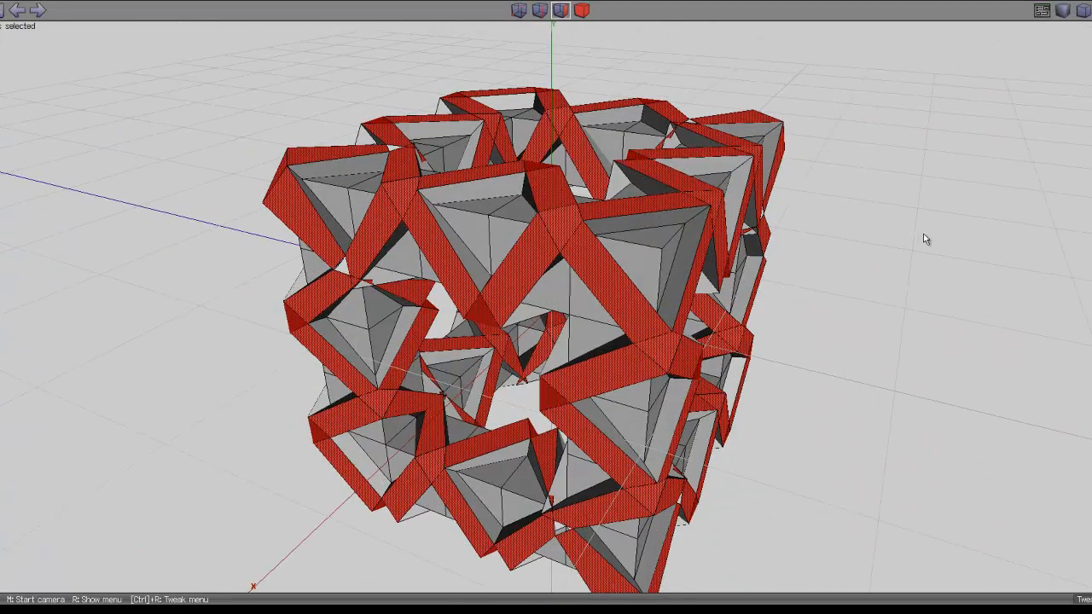
# Grow the face selection once to include the side walls of the extruded strips
pyautogui.press('+')
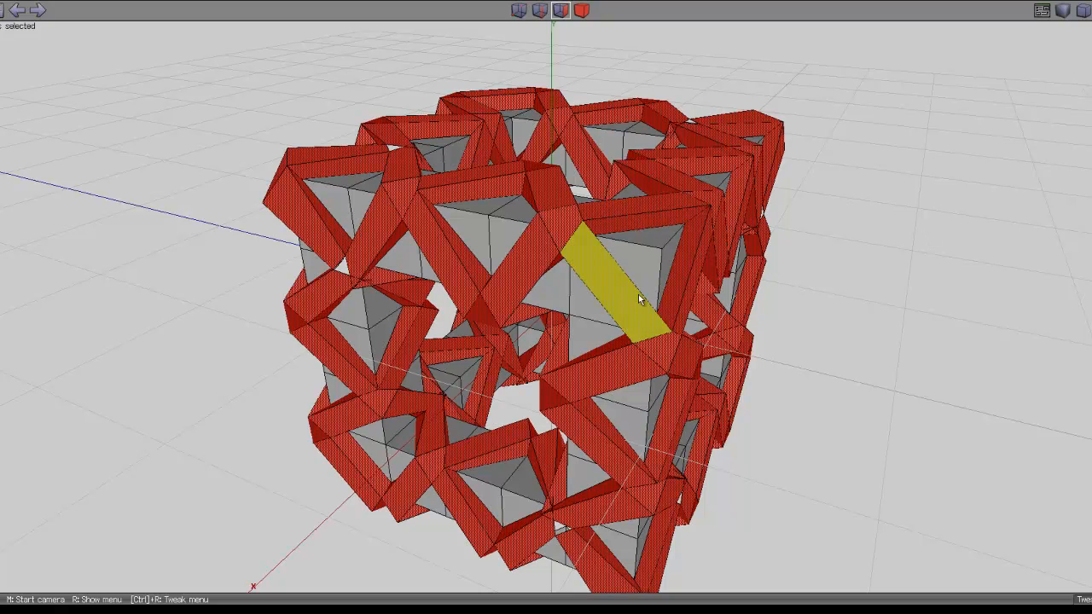
pyautogui.press('-')
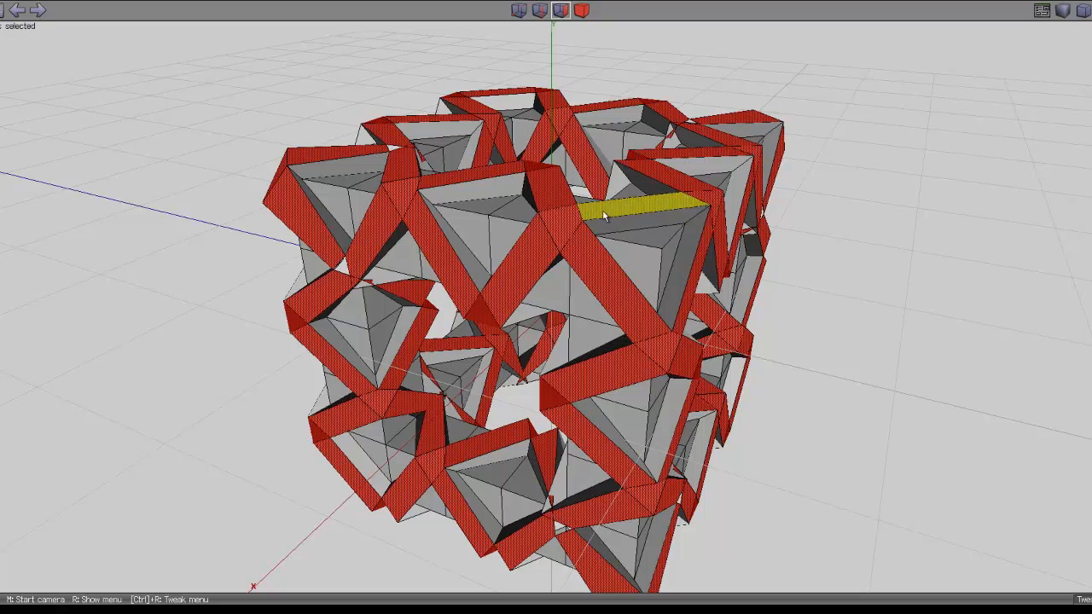
pyautogui.press('+')
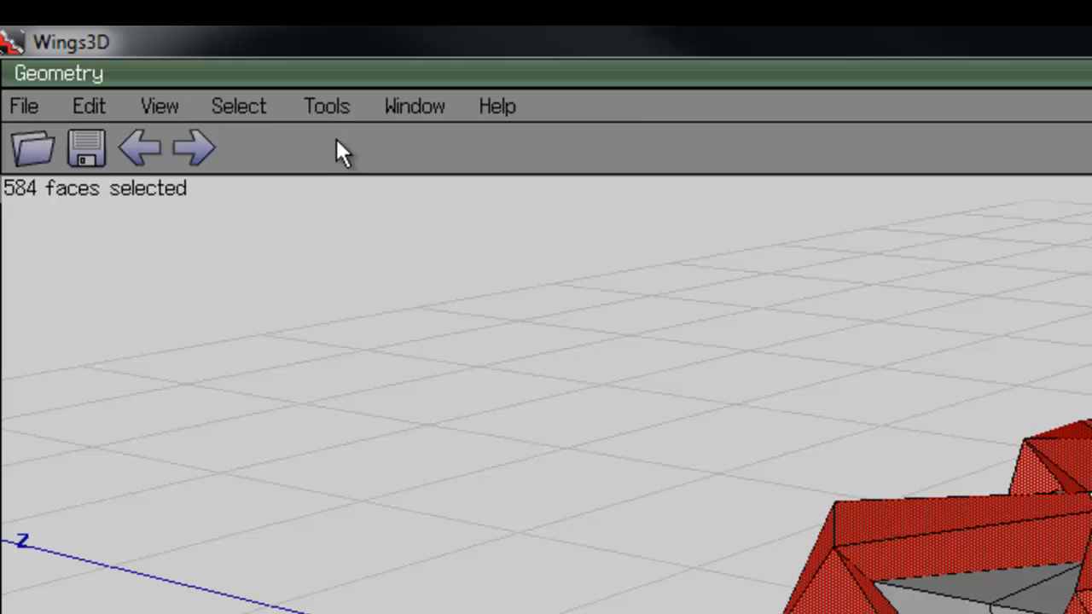
pyautogui.click(247, 107)
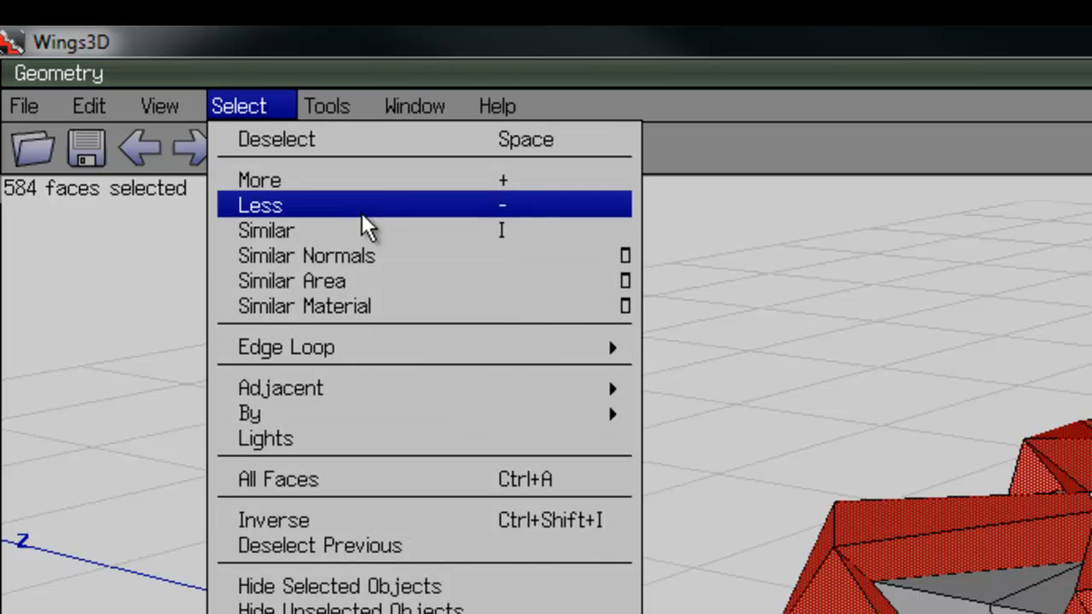
pyautogui.click(1050, 148)
pyautogui.press('space')
pyautogui.middleClick(547, 319)
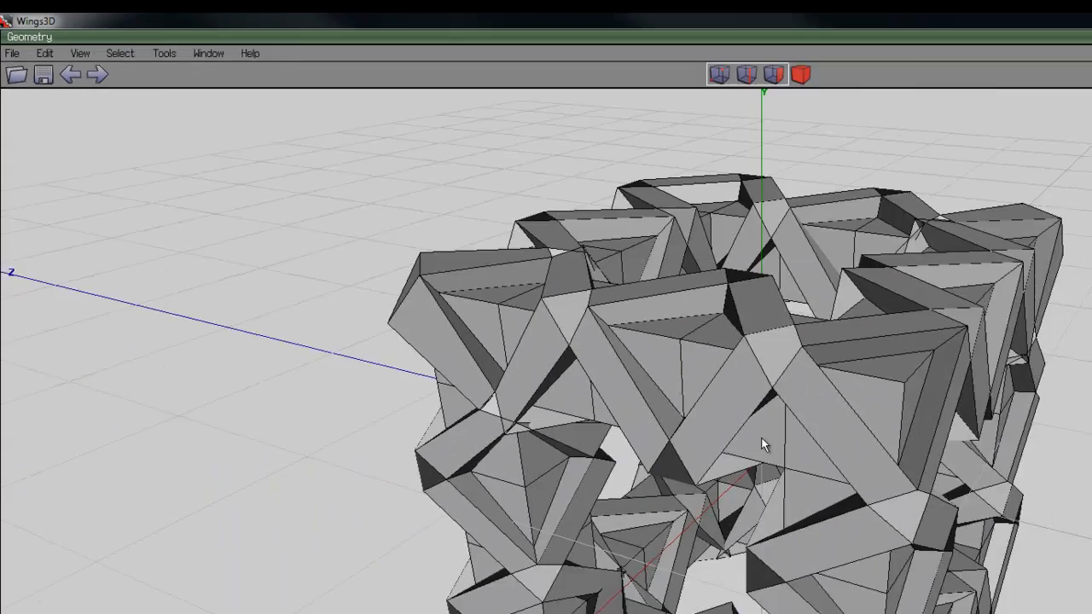
pyautogui.click(546, 319)
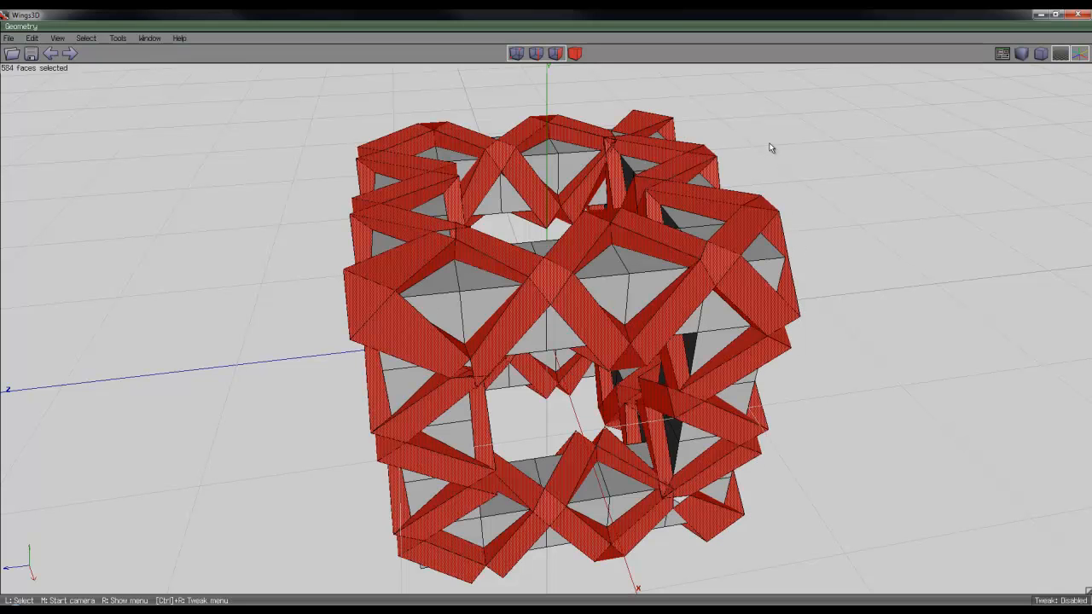
# Smooth the selected lattice faces once
pyautogui.press('s')
pyautogui.middleClick(288, 168)
pyautogui.click(288, 168)
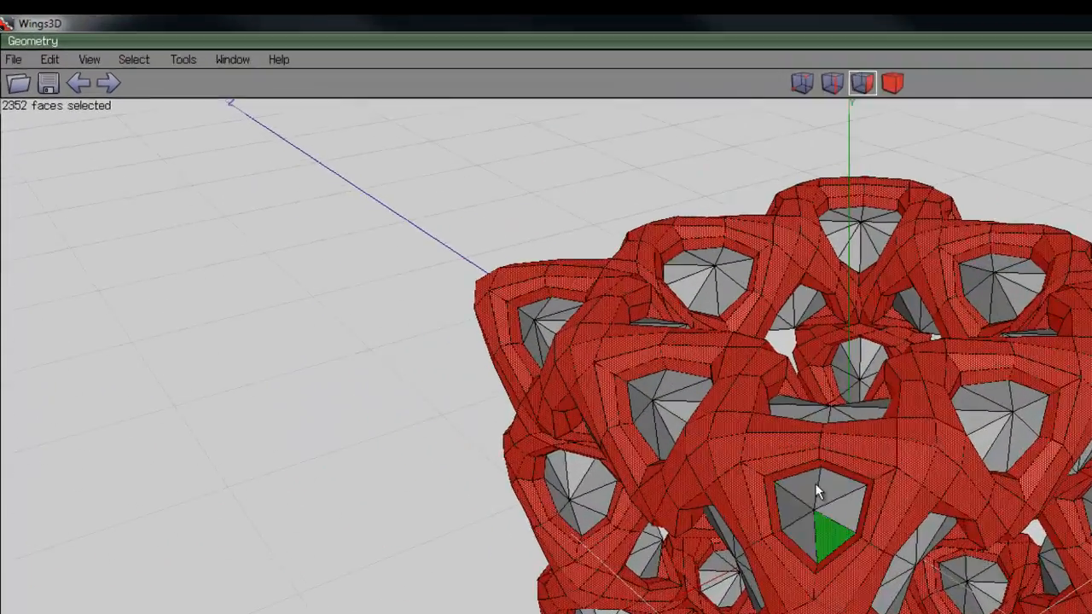
pyautogui.scroll(-3, 814, 483)
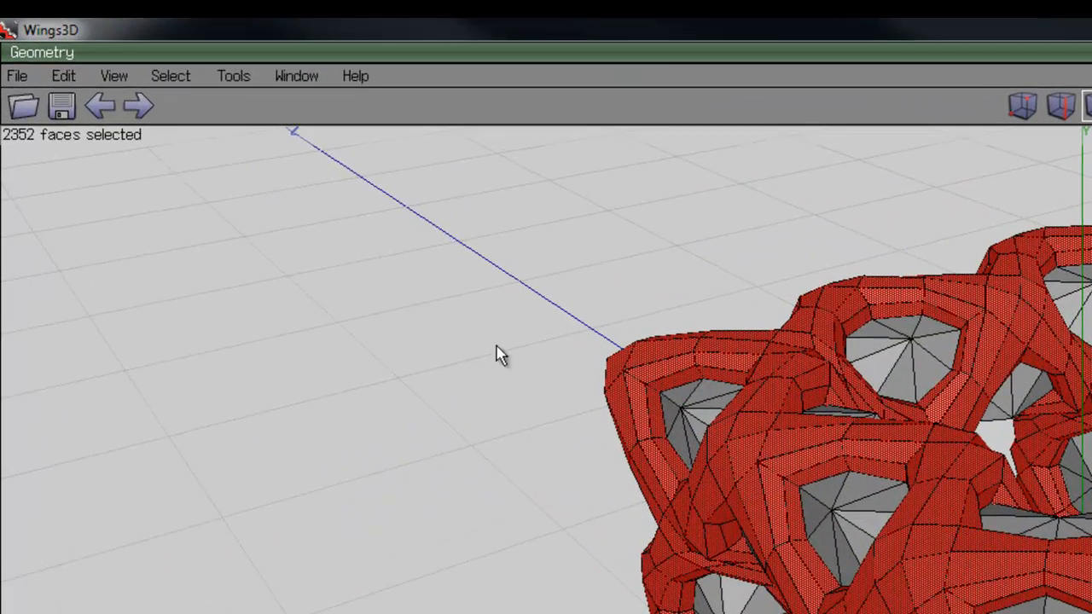
# Smooth the recessed faces and the surrounding lattice faces in turn, inverting the face selection before each smoothing
pyautogui.click(134, 59)
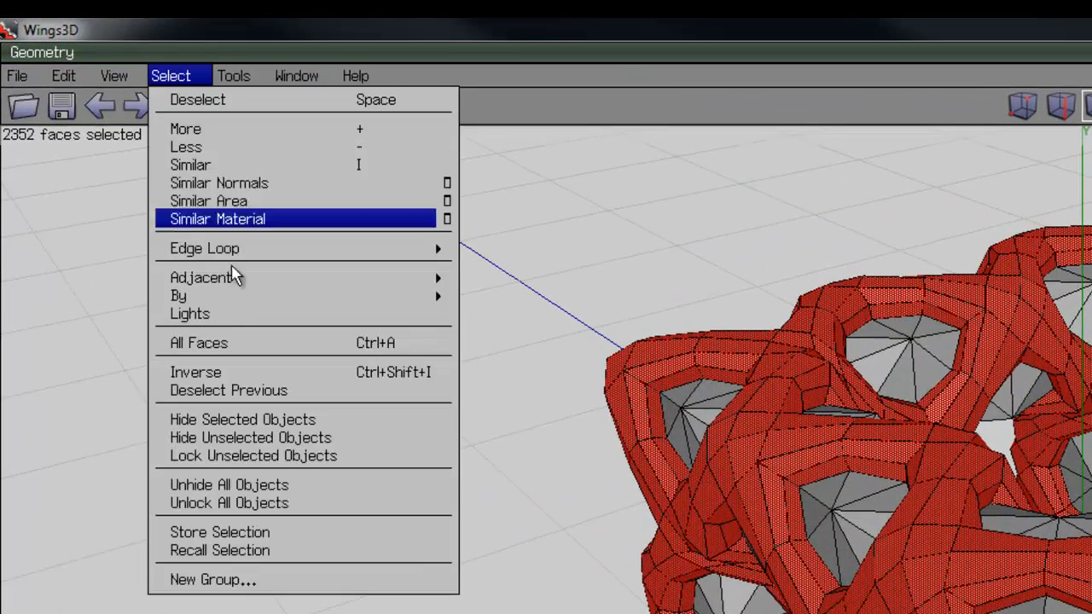
pyautogui.click(209, 373)
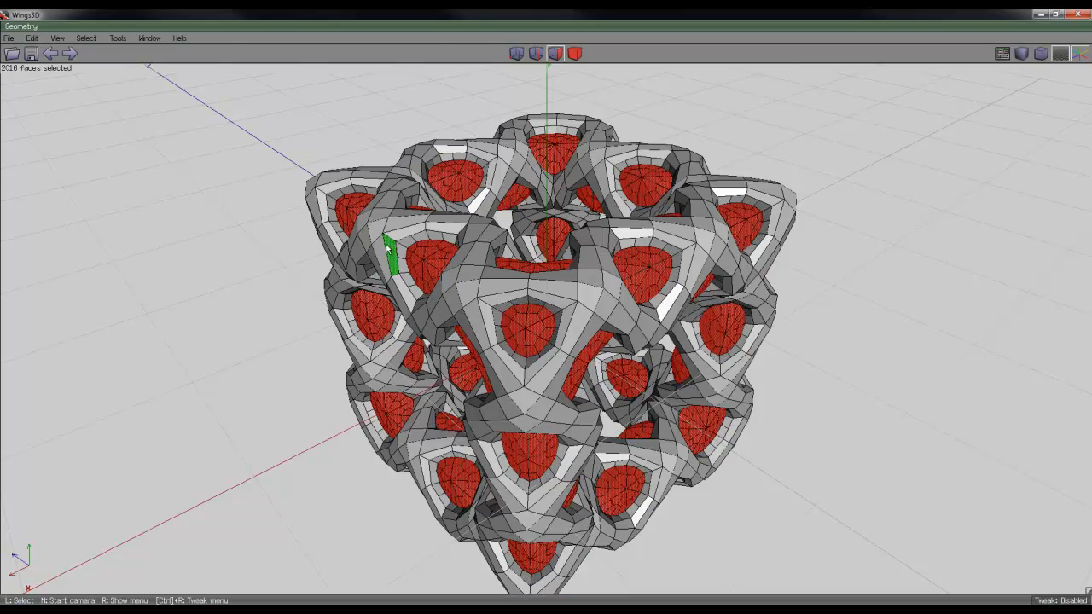
pyautogui.click(86, 38)
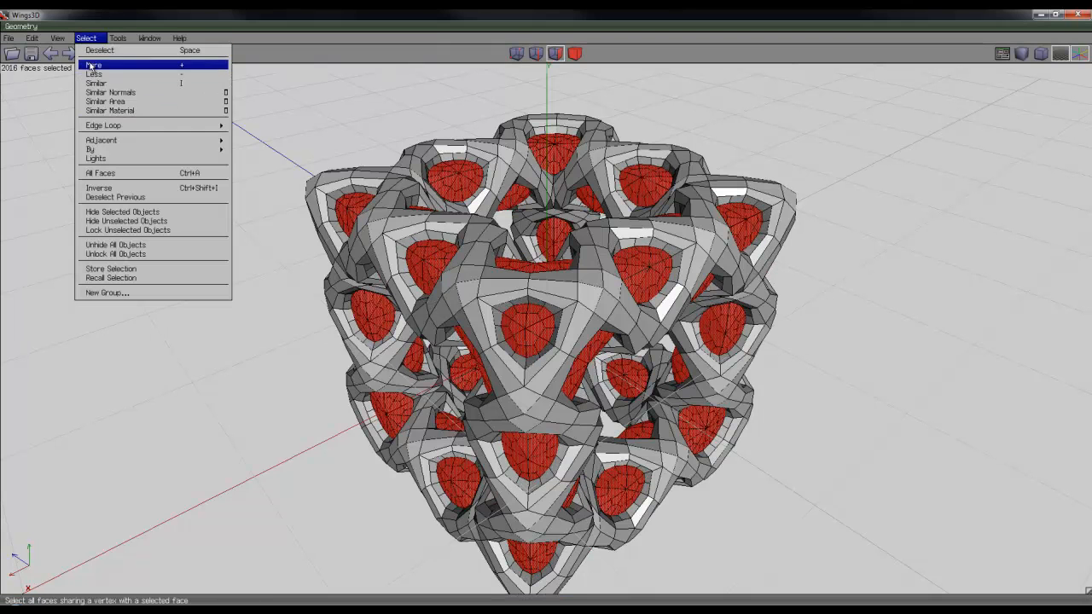
pyautogui.click(118, 188)
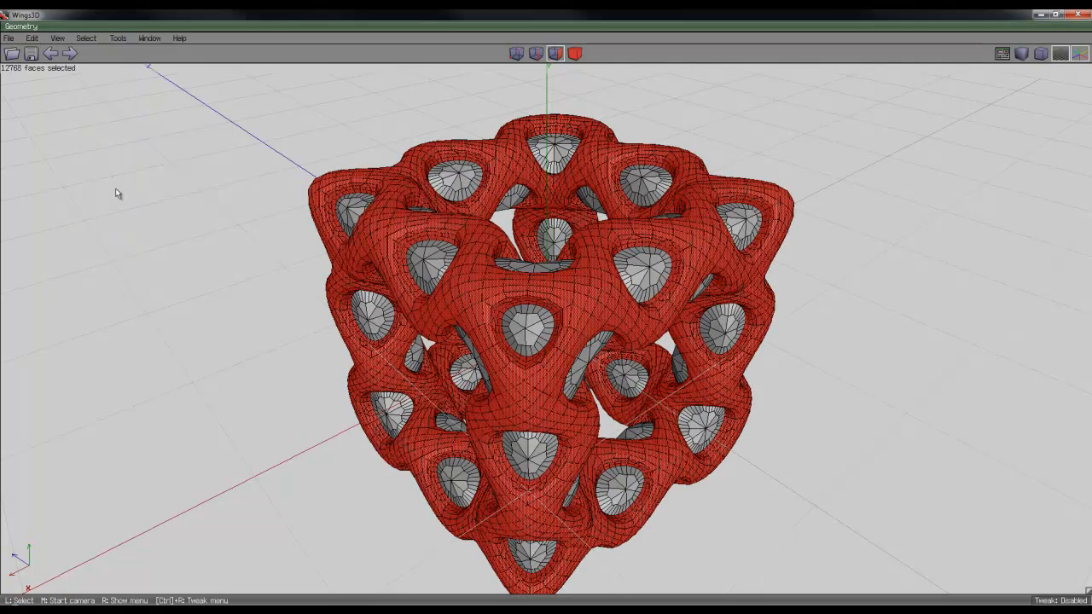
# Invert the selection back to the recessed faces, smooth them again and inspect the resulting mesh up close
pyautogui.click(86, 39)
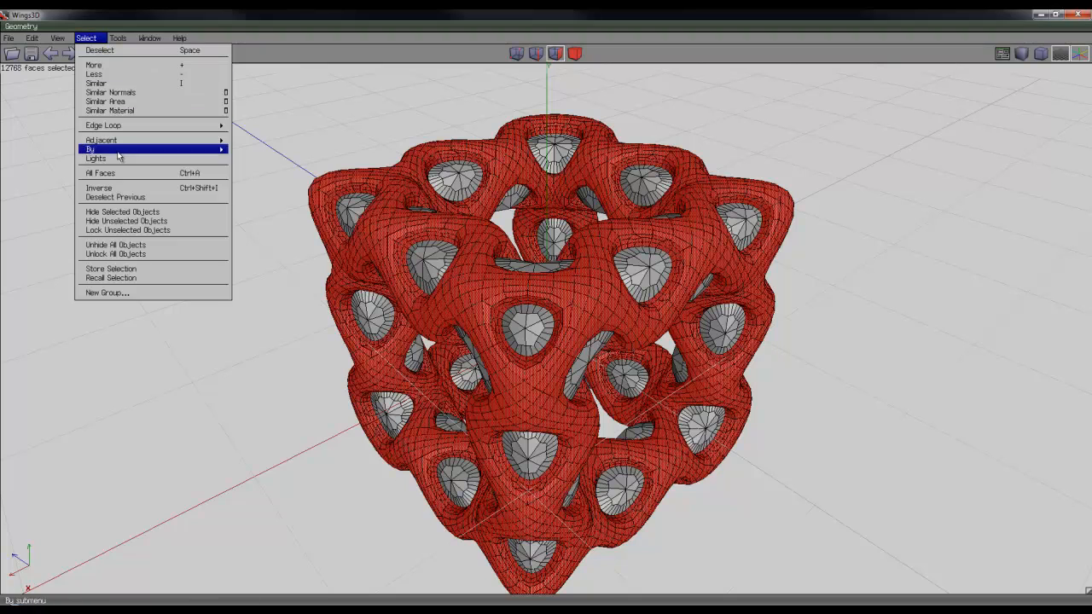
pyautogui.click(120, 188)
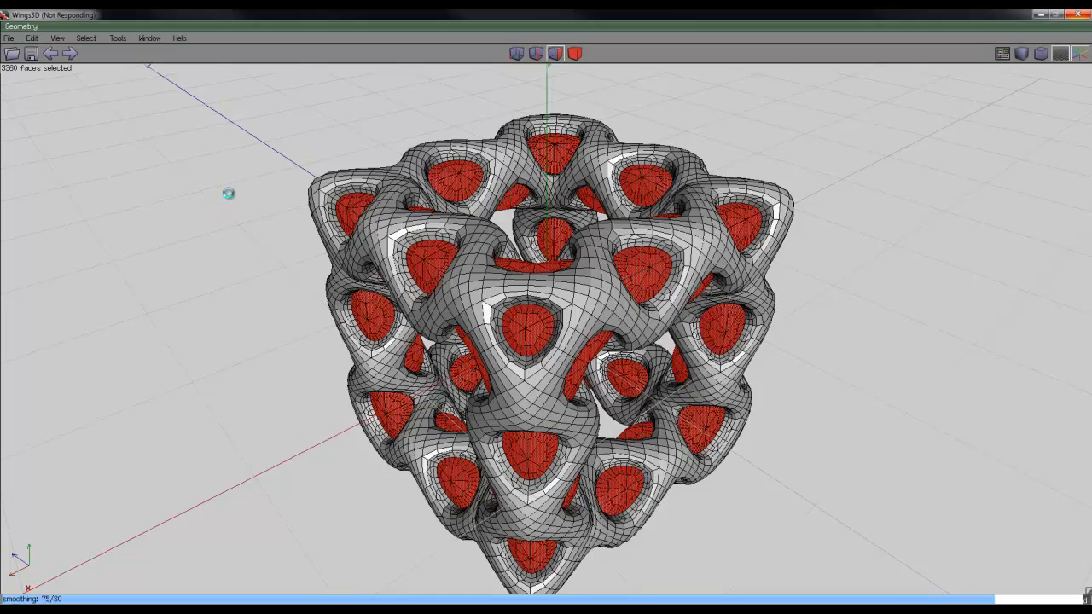
pyautogui.middleClick(102, 240)
pyautogui.scroll(5, 548, 318)
pyautogui.scroll(5, 549, 318)
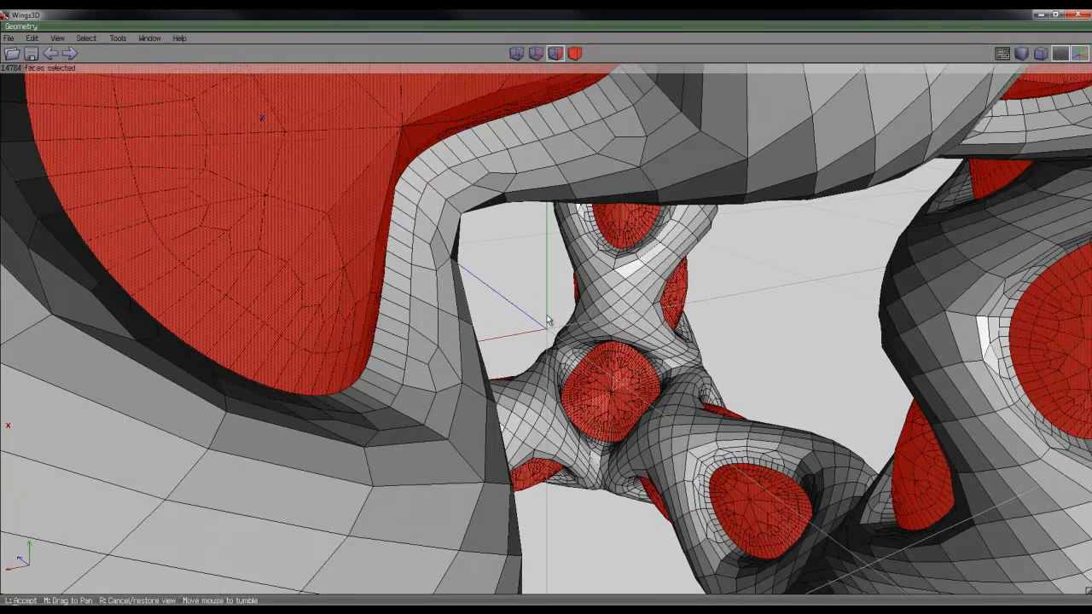
pyautogui.click(559, 318)
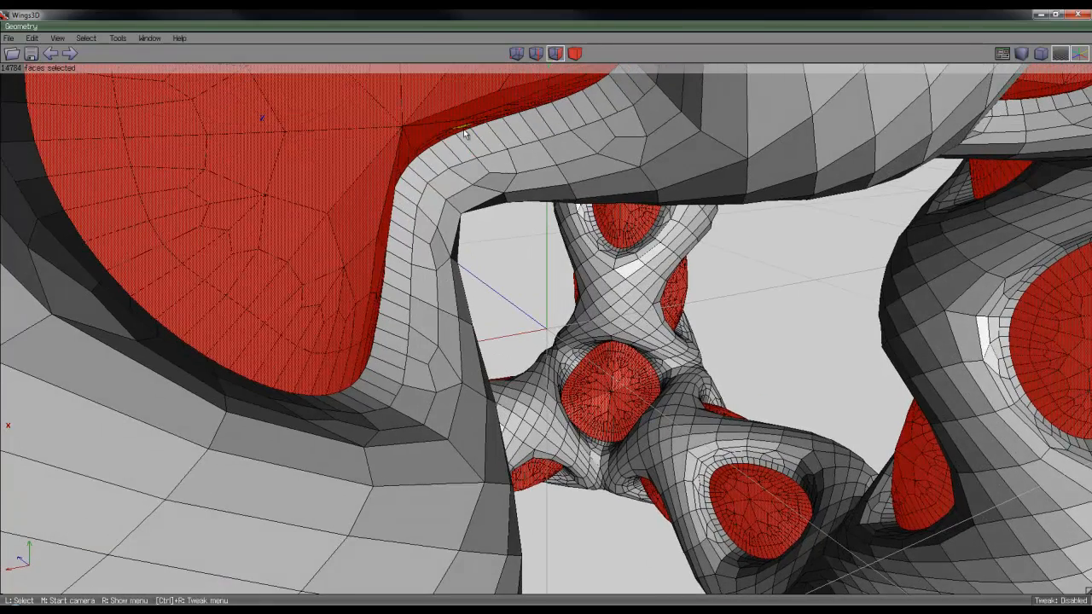
pyautogui.scroll(-6, 388, 242)
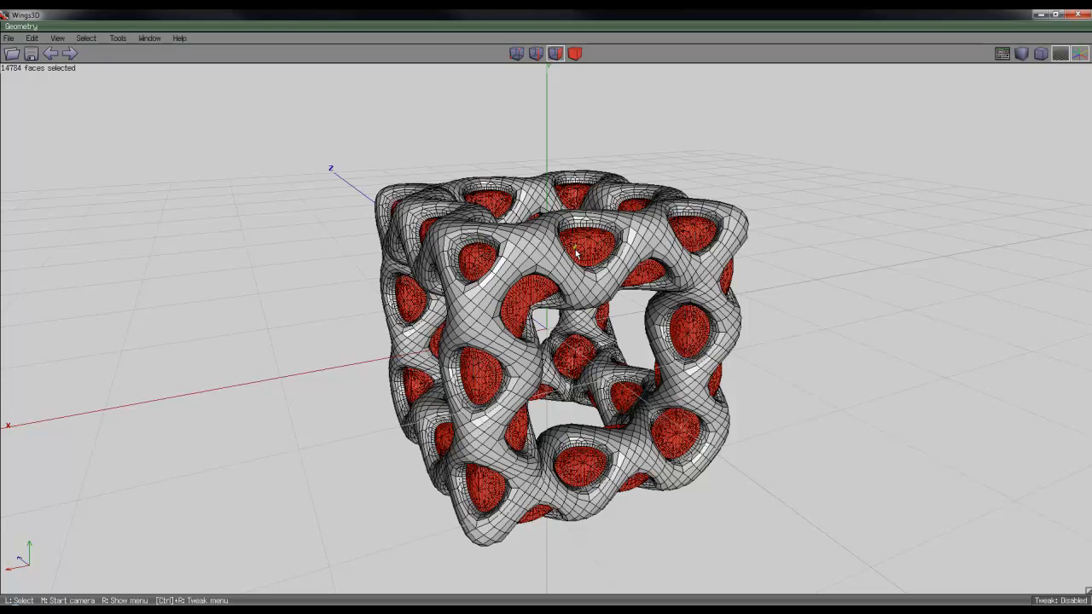
# Apply Doo Sabin Subdivision to the whole lattice body and clear the resulting edge selection
pyautogui.click(575, 53)
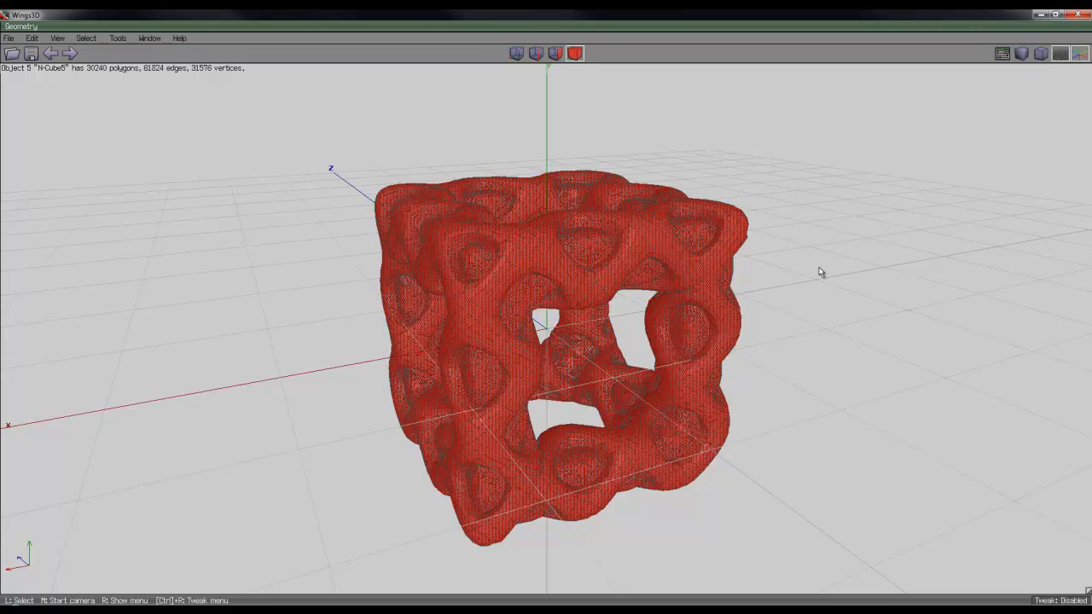
pyautogui.rightClick(819, 269)
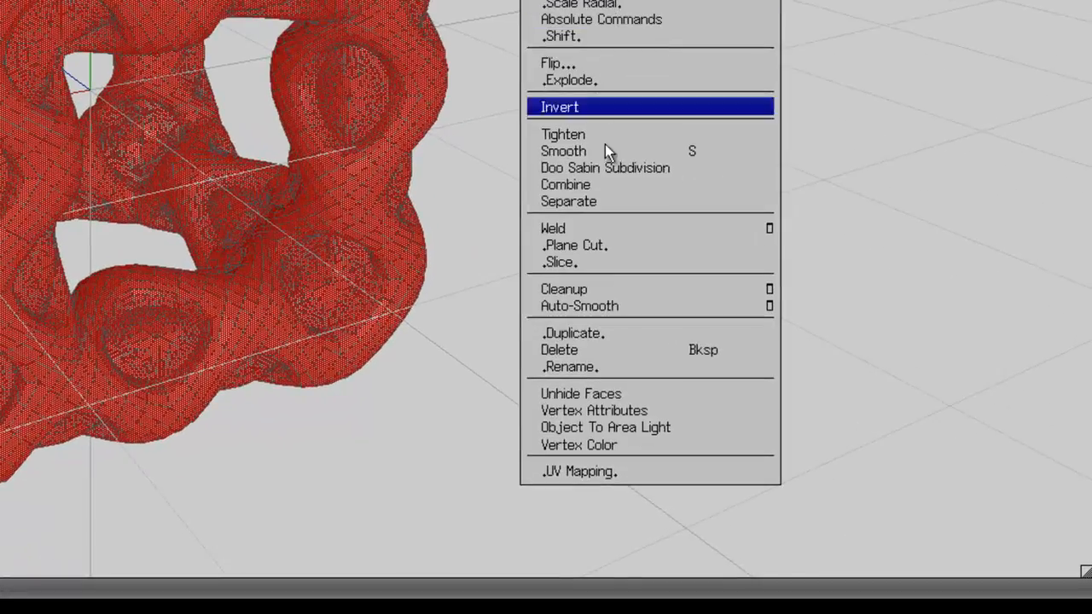
pyautogui.click(612, 169)
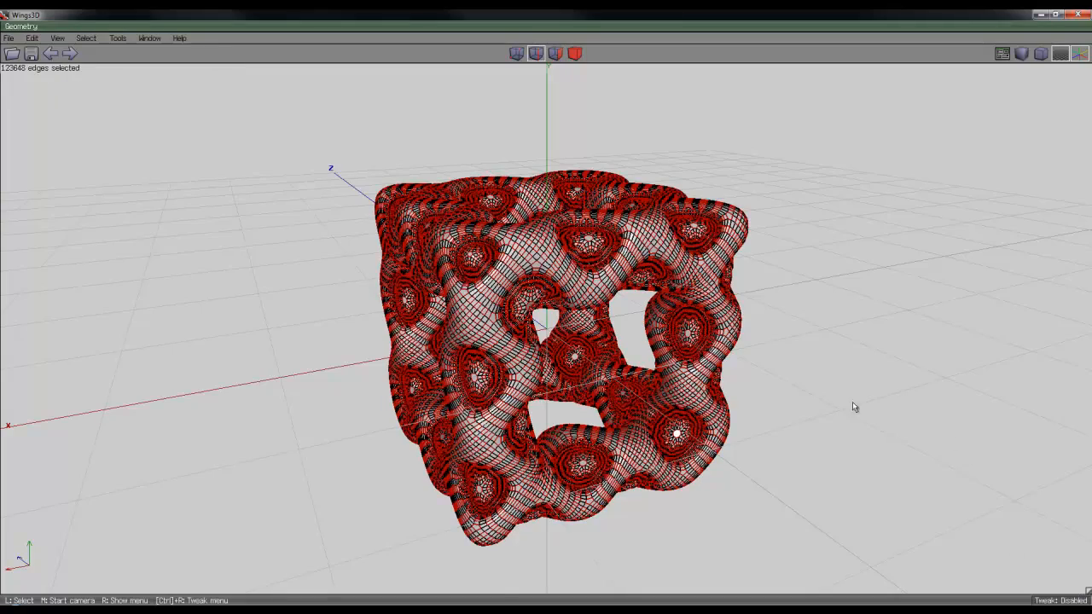
pyautogui.middleClick(950, 435)
pyautogui.click(619, 365)
pyautogui.press('space')
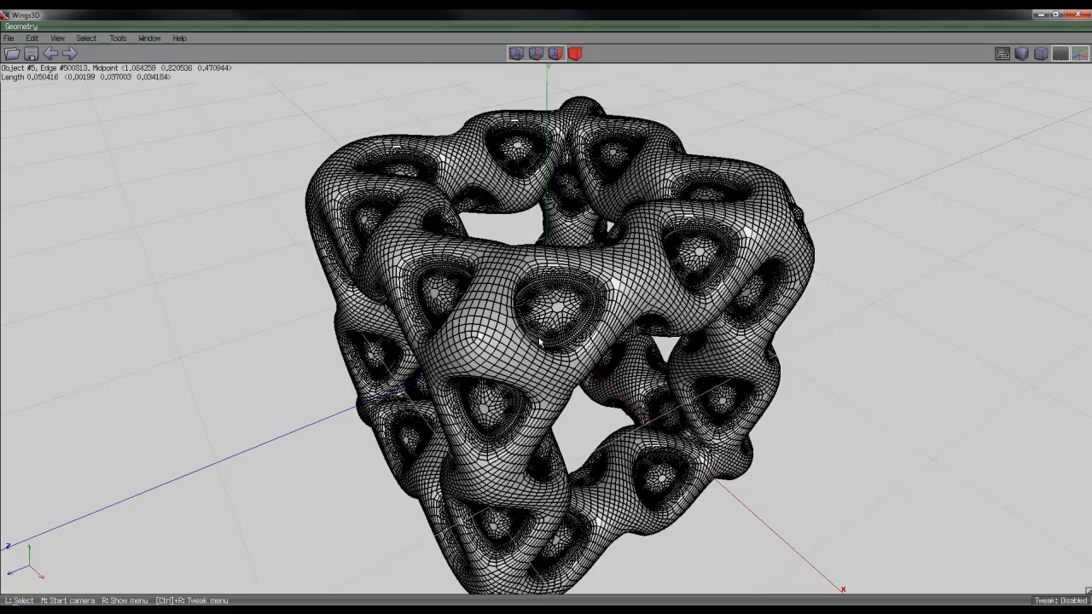
# Display the subdivided lattice with smooth shading and inspect its surface from several sides
pyautogui.middleClick(620, 367)
pyautogui.click(550, 312)
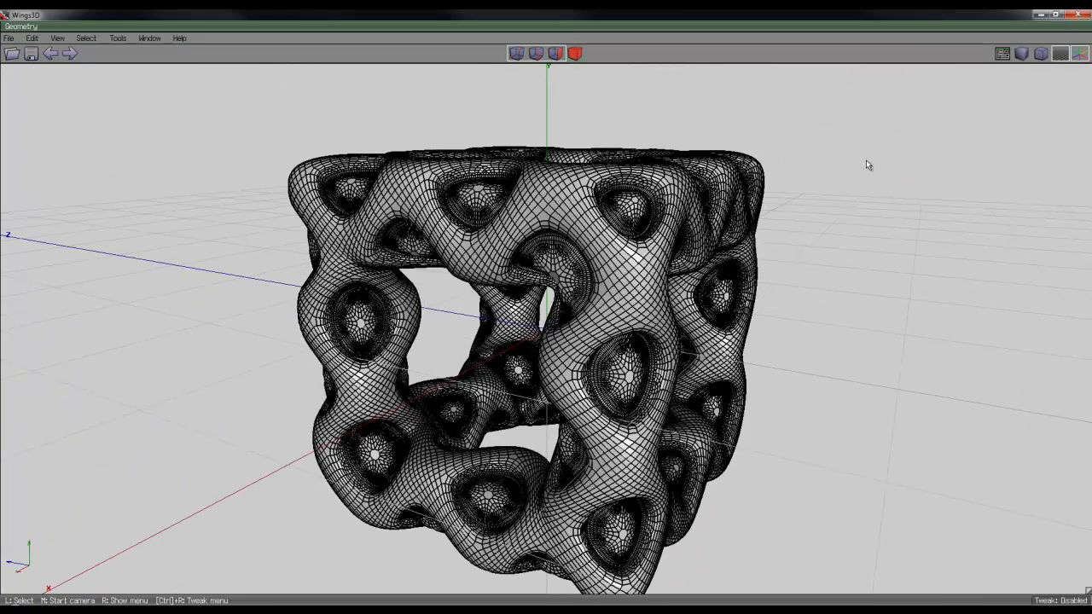
pyautogui.click(1026, 56)
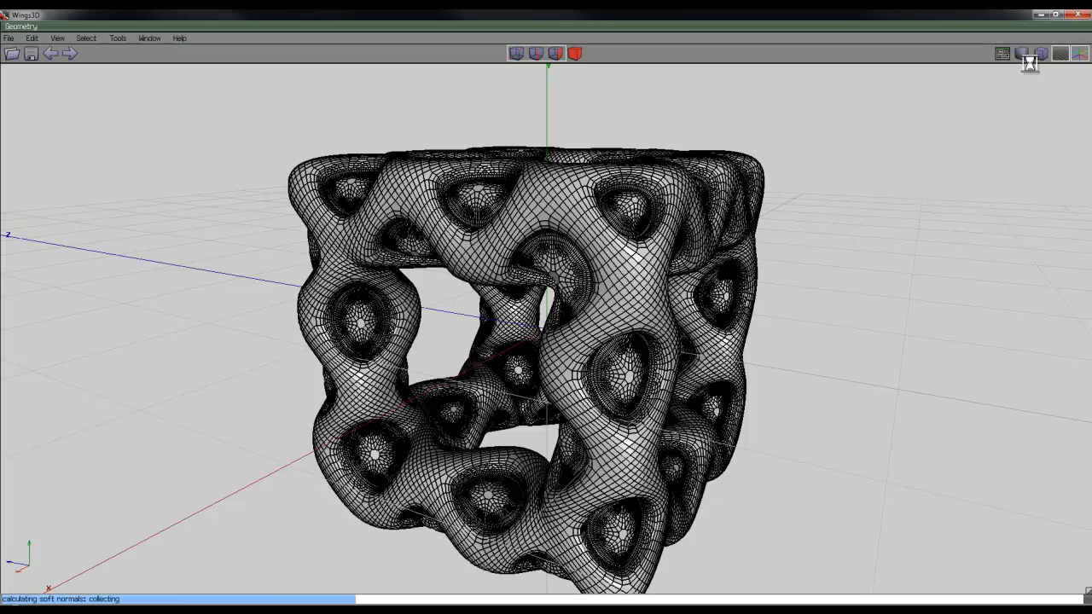
pyautogui.middleClick(859, 214)
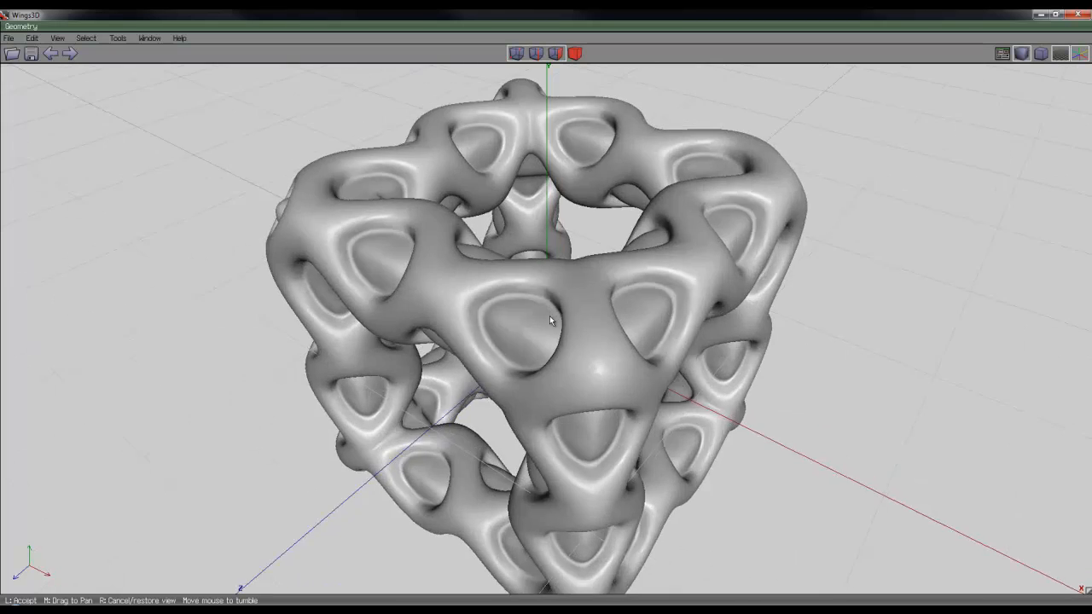
pyautogui.click(548, 319)
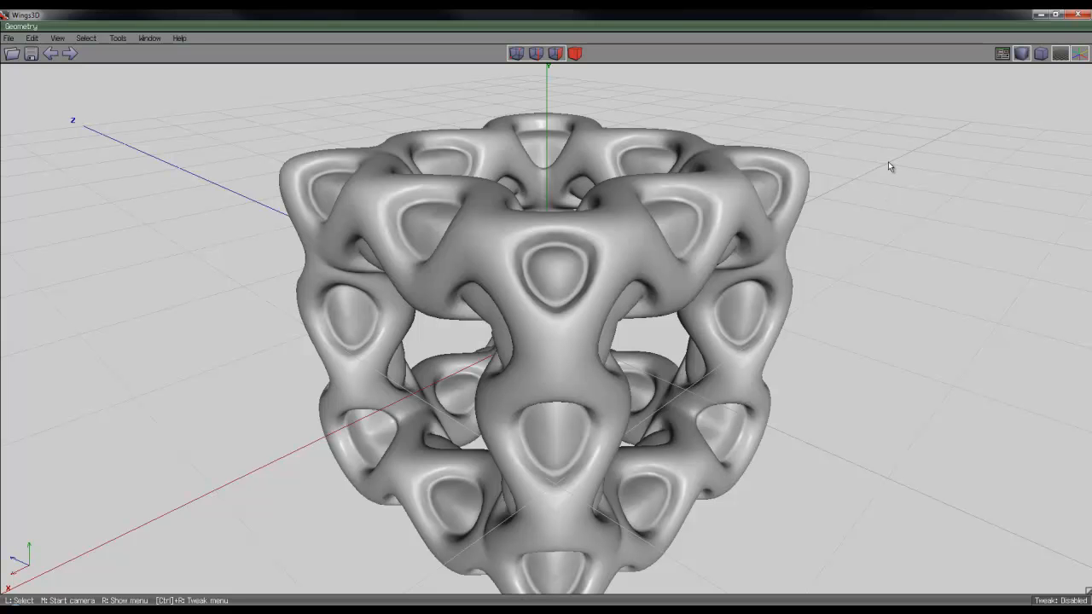
pyautogui.middleClick(273, 113)
pyautogui.click(548, 319)
# Export the model in Wavefront (.obj) format to the +grab_this folder under the file name object
pyautogui.click(10, 43)
pyautogui.moveTo(66, 182)
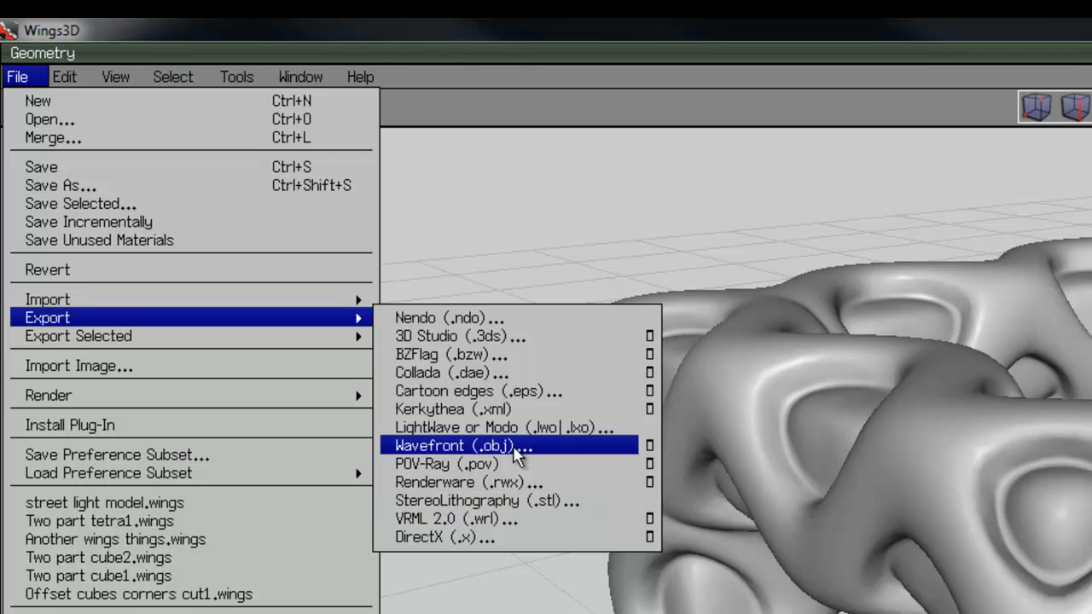
pyautogui.click(515, 447)
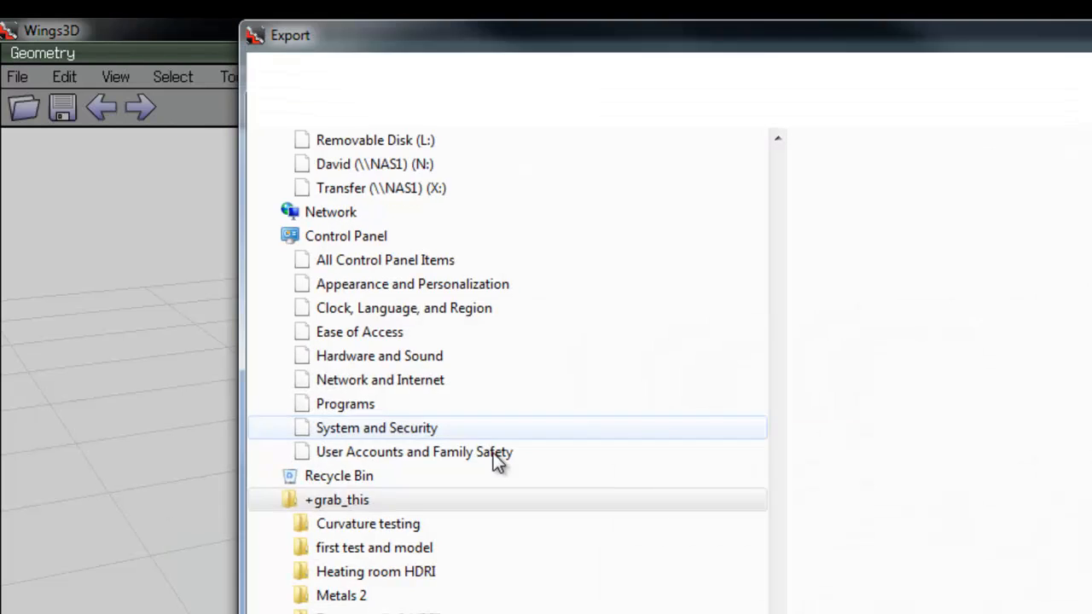
pyautogui.write('object')
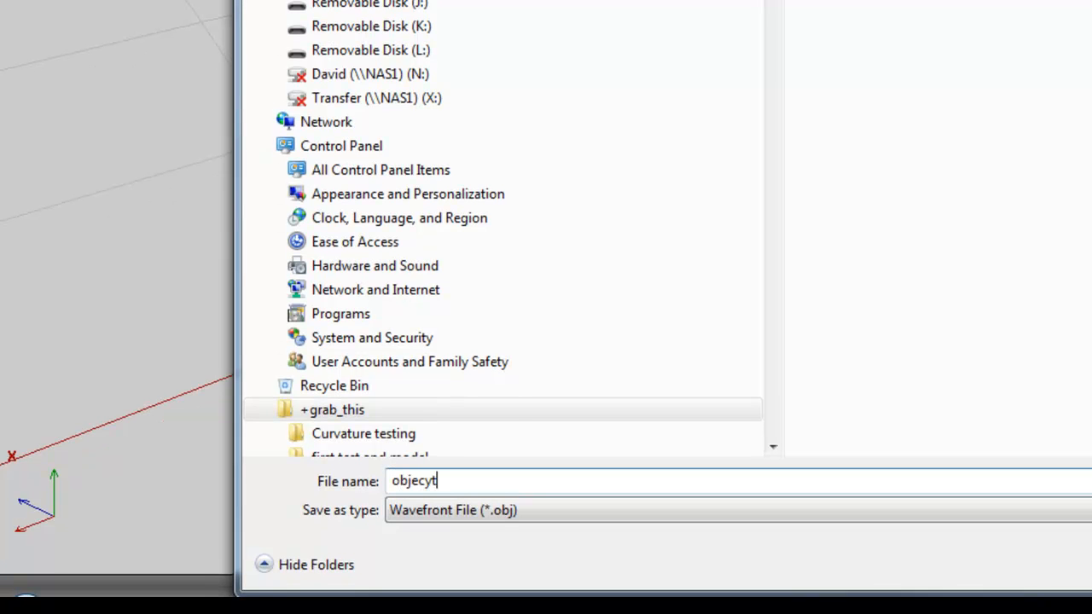
pyautogui.press('Return')
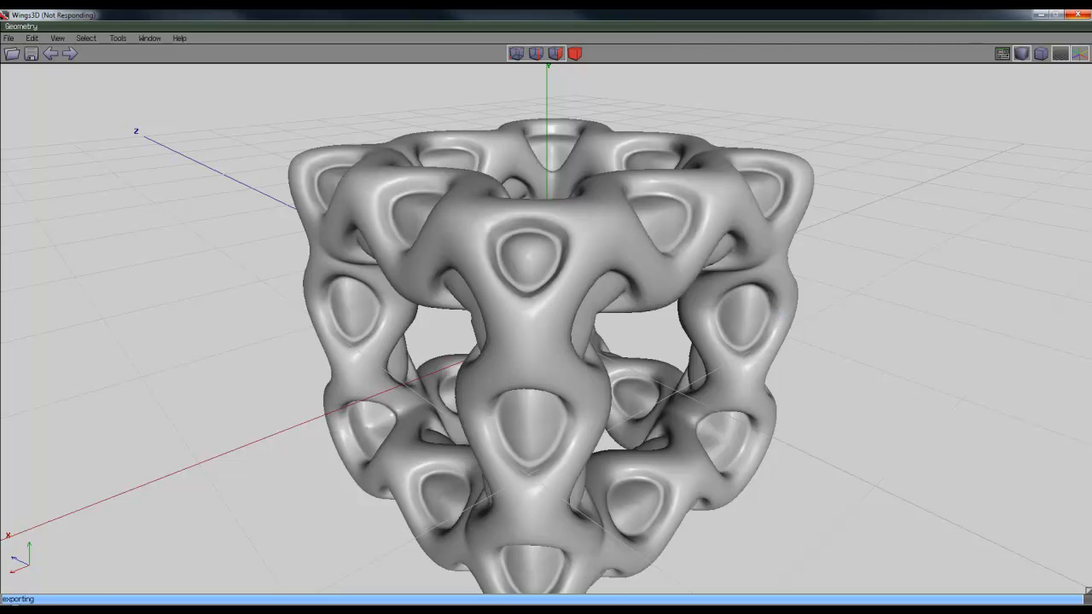
# Check Bryce briefly, return to Wings 3D, turn smooth shading off and examine the lattice's dense mesh
pyautogui.click(388, 609)
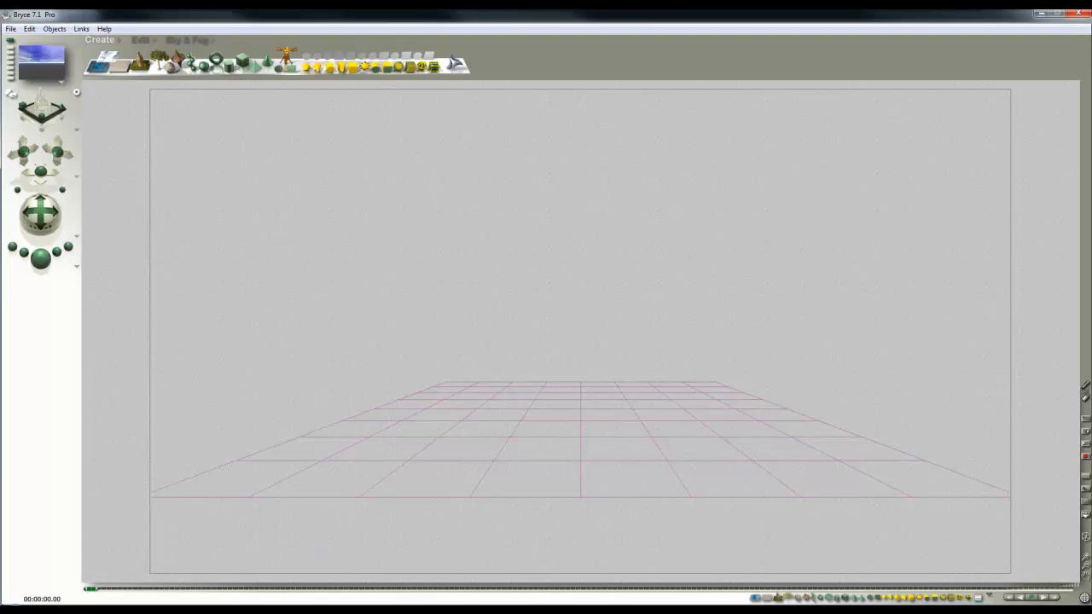
pyautogui.hotkey('alt', 'Tab')
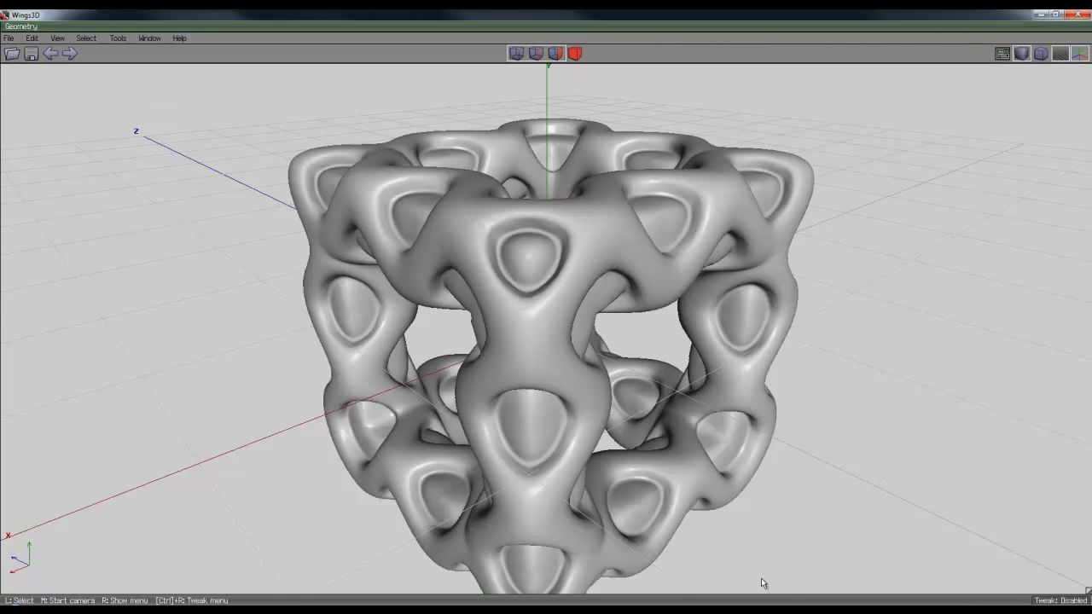
pyautogui.click(1021, 53)
pyautogui.middleClick(850, 260)
pyautogui.click(549, 319)
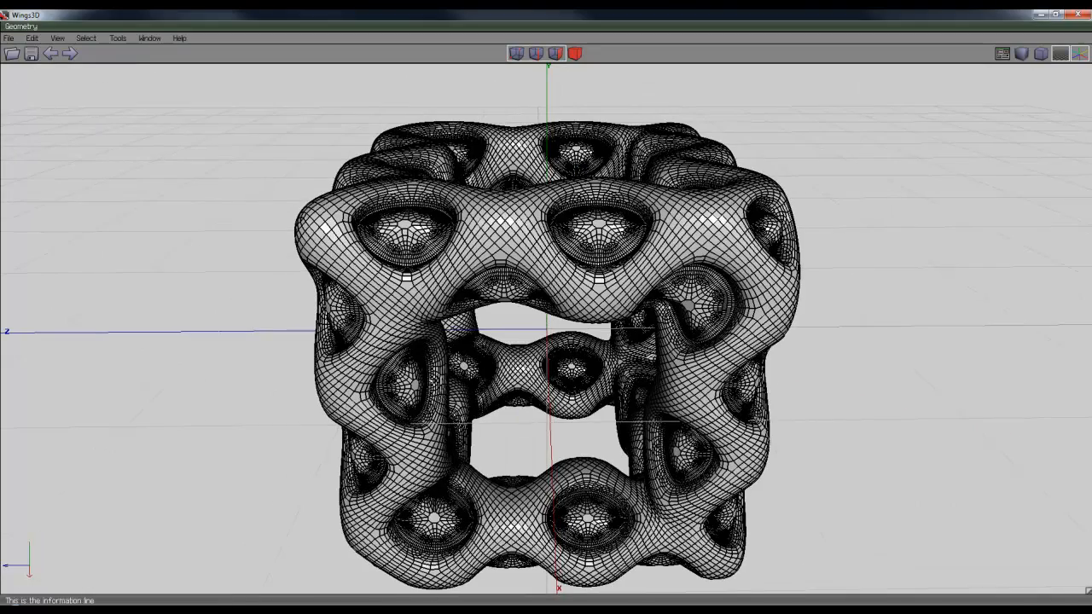
# Switch to Bryce and import the exported object file from the parent folder, using the Obj group material grouping mode
pyautogui.hotkey('alt', 'Tab')
pyautogui.click(12, 28)
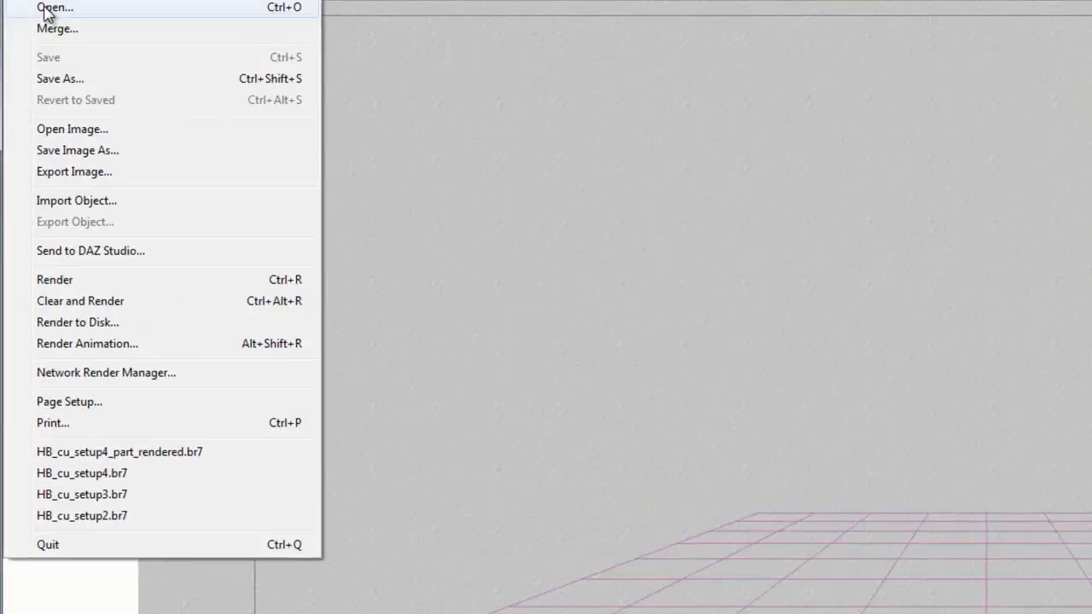
pyautogui.click(76, 201)
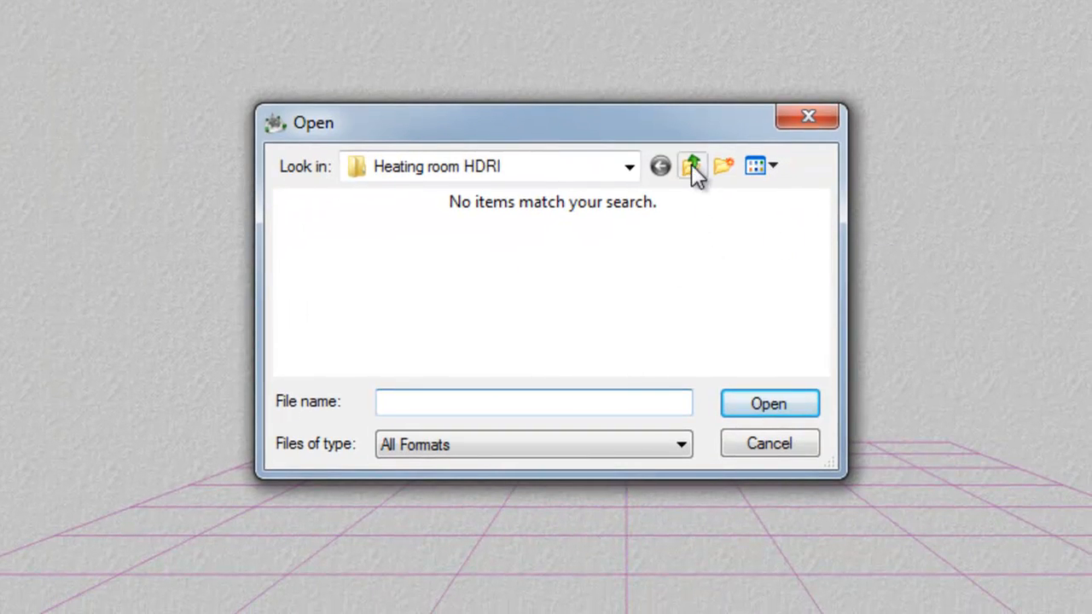
pyautogui.click(691, 166)
pyautogui.moveTo(829, 333); pyautogui.dragTo(804, 239)
pyautogui.click(489, 290)
pyautogui.click(798, 402)
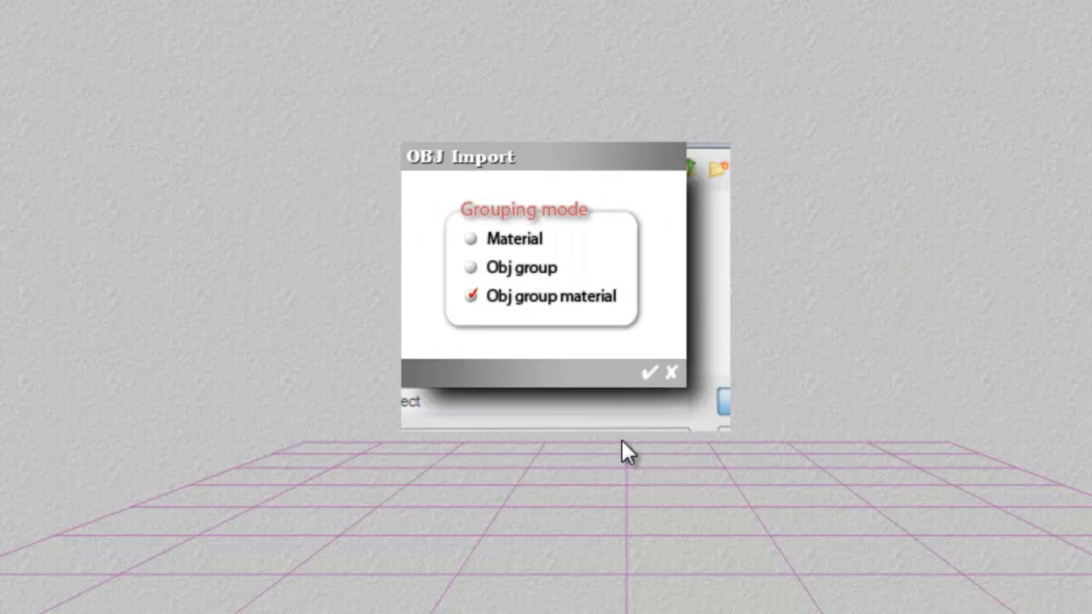
pyautogui.click(648, 374)
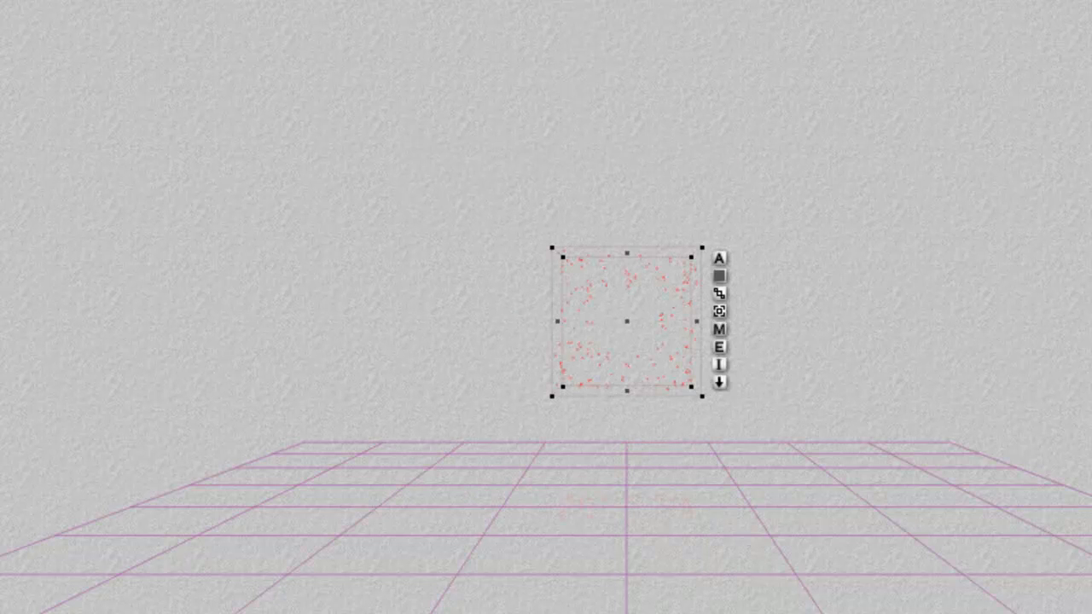
# Enlarge the imported lattice cube in two size increments and drop it onto the ground
pyautogui.press('*')
pyautogui.press('*')
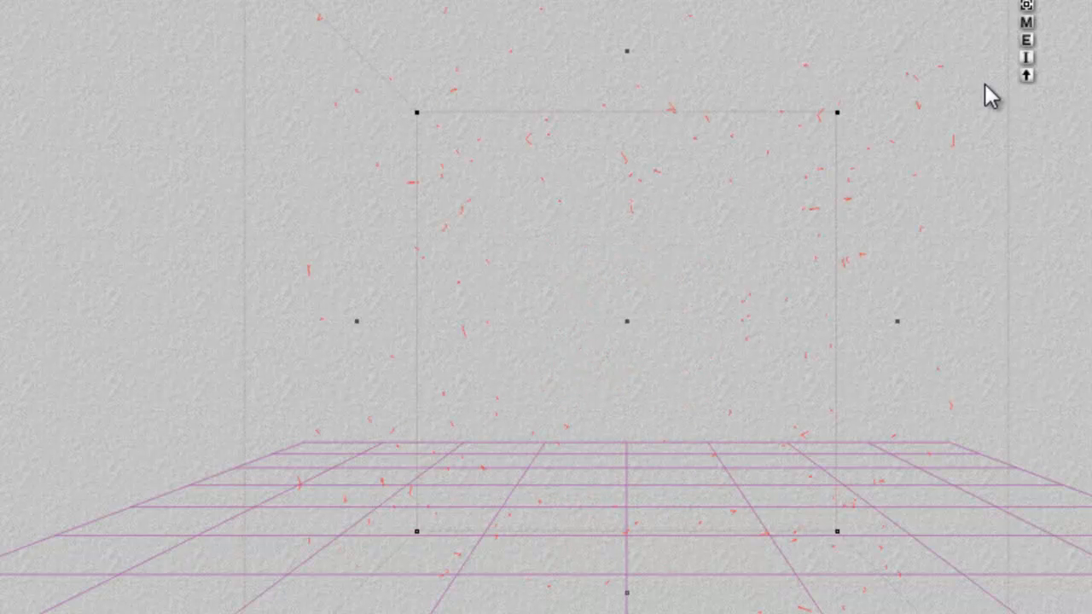
pyautogui.click(1023, 80)
# In a side view, lower the lattice cube so its underside sinks slightly below the ground plane
pyautogui.press('3')
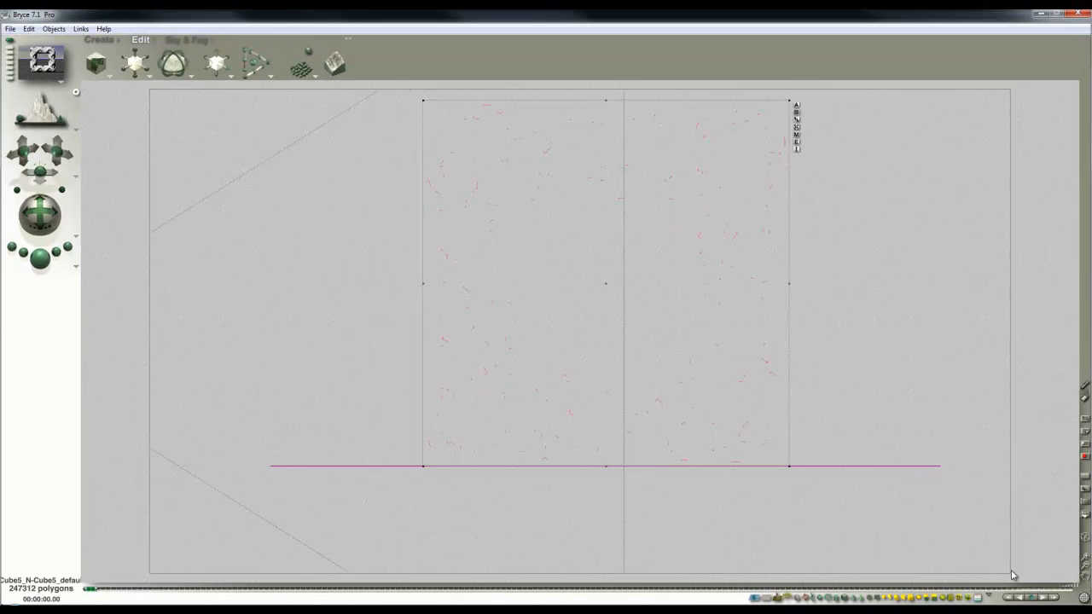
pyautogui.click(735, 459)
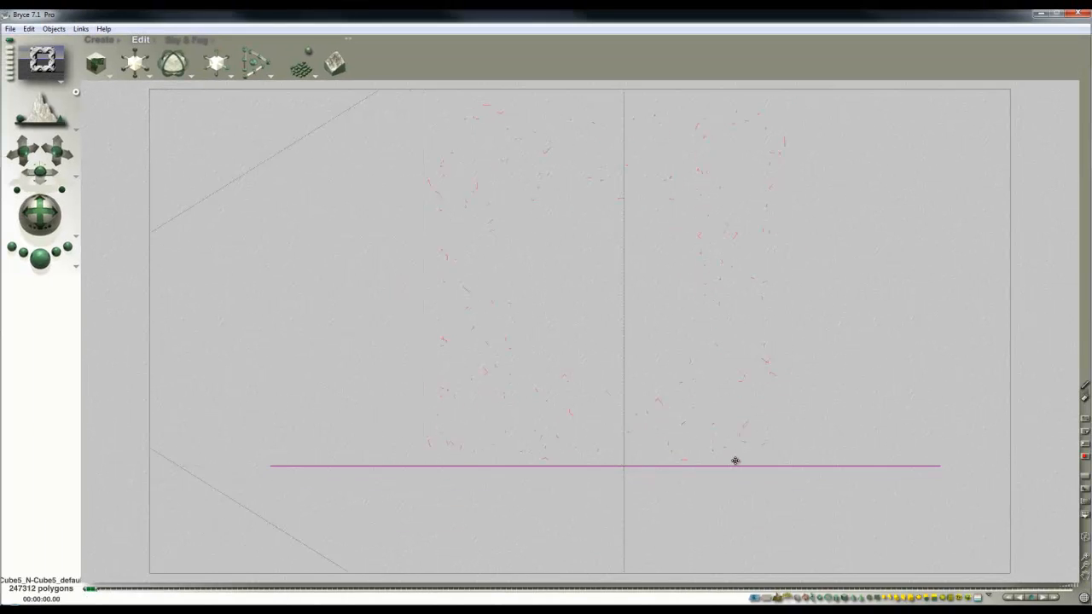
pyautogui.click(516, 361)
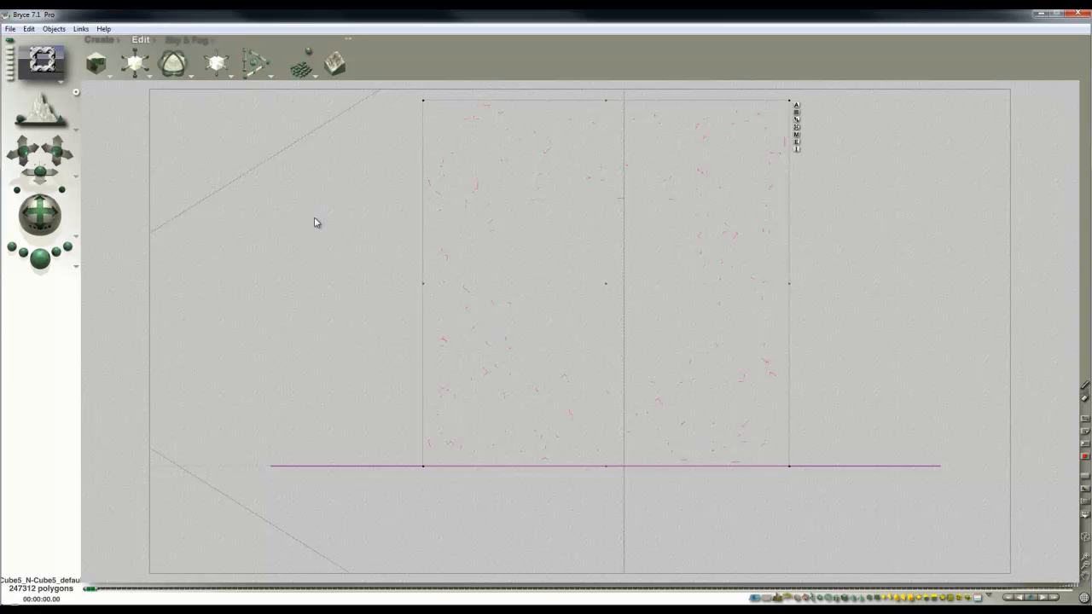
pyautogui.moveTo(135, 53); pyautogui.dragTo(126, 53)
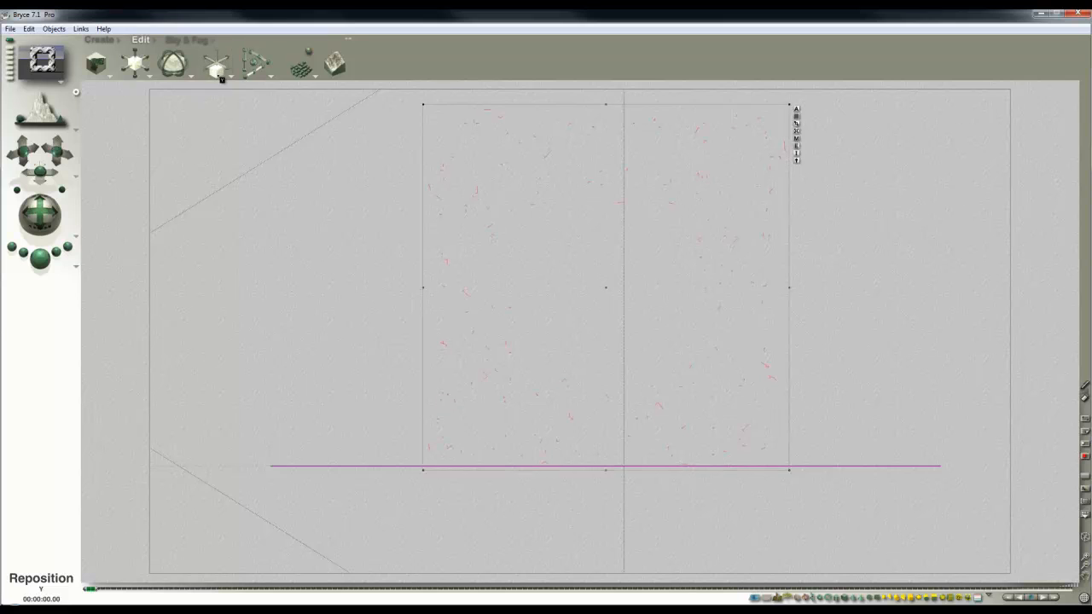
# Return to the camera view and swing the camera around to see the lattice cube from a raised corner
pyautogui.press('2')
pyautogui.press('1')
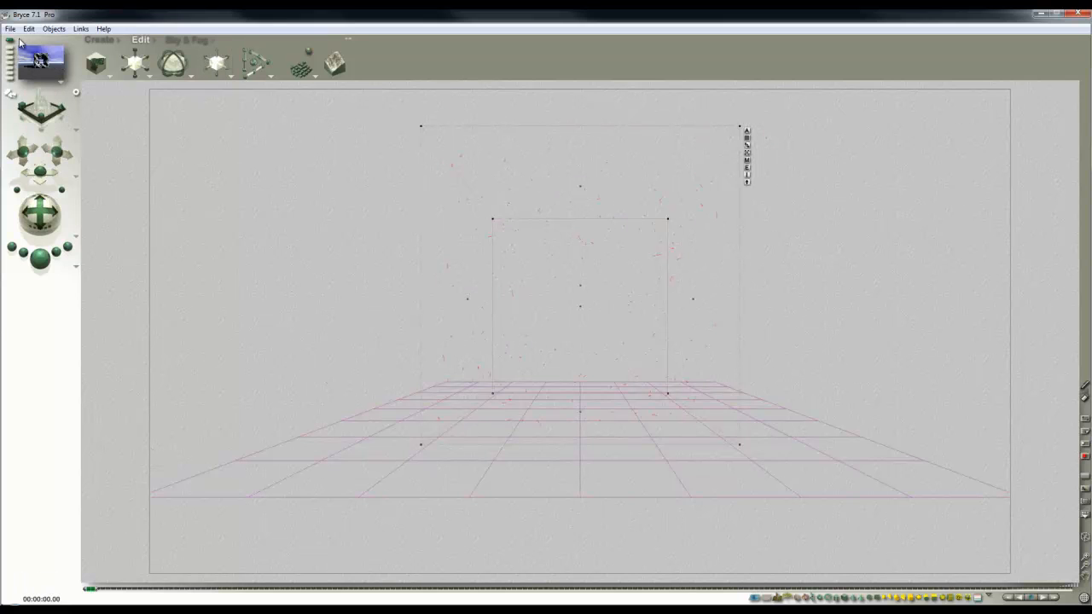
pyautogui.moveTo(44, 214); pyautogui.dragTo(56, 191)
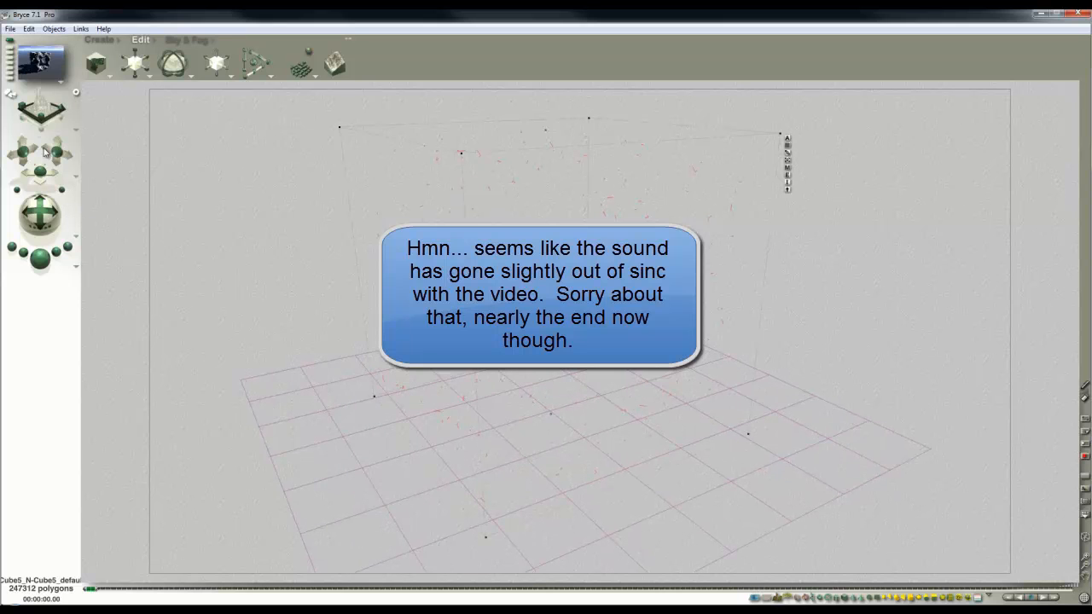
# Set the document aspect ratio to 1:1 for a square 850 x 850 resolution
pyautogui.click(10, 28)
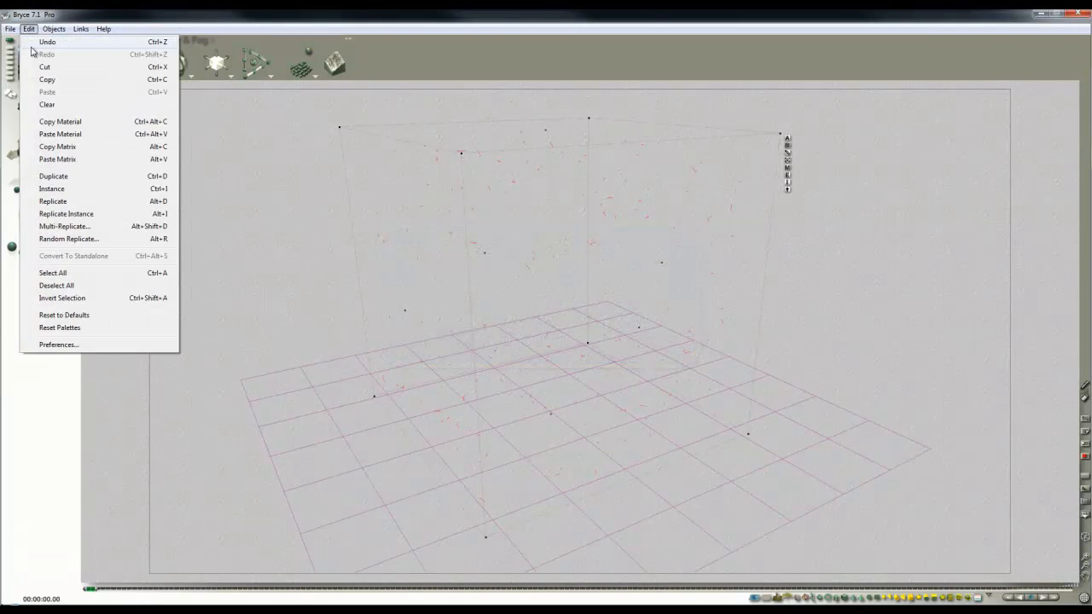
pyautogui.click(34, 55)
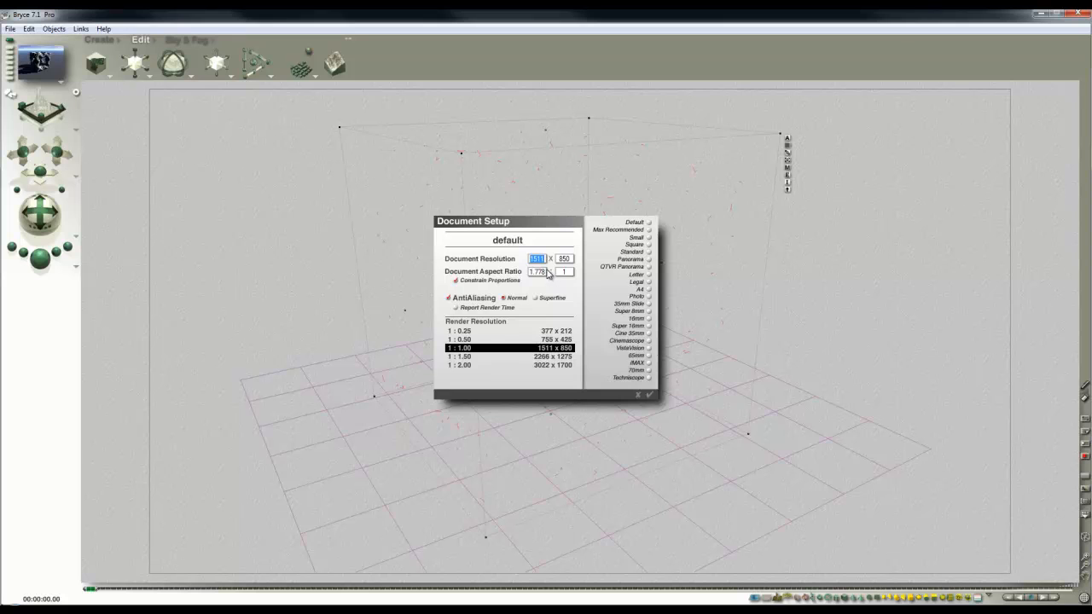
pyautogui.doubleClick(543, 275)
pyautogui.write('1')
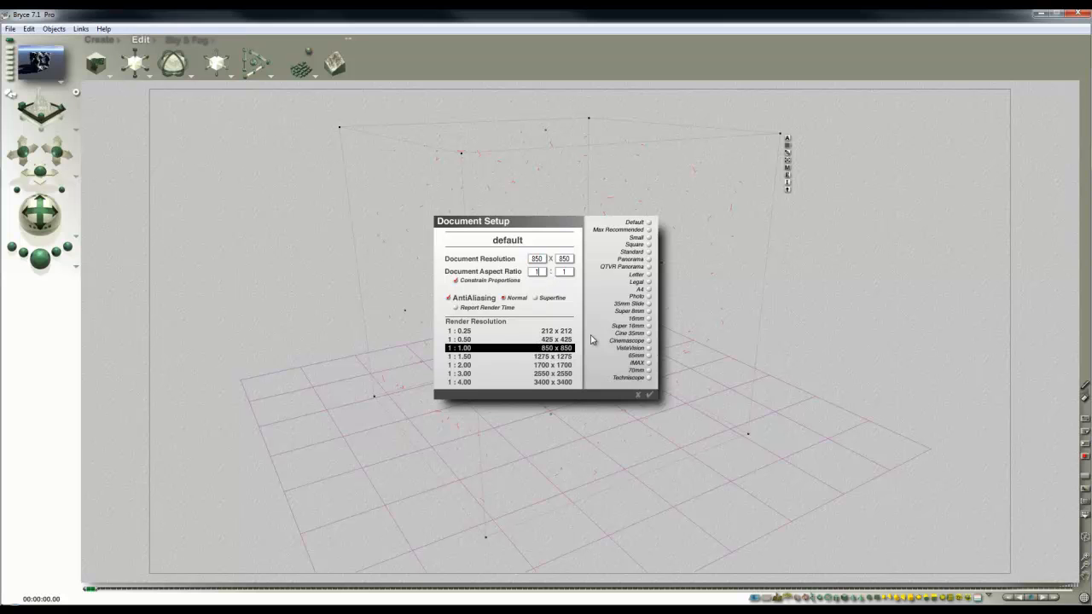
pyautogui.click(649, 395)
# Frame the lattice cube larger within the square view and render the scene
pyautogui.moveTo(63, 190); pyautogui.dragTo(43, 199)
pyautogui.moveTo(56, 160); pyautogui.dragTo(53, 155)
pyautogui.click(41, 262)
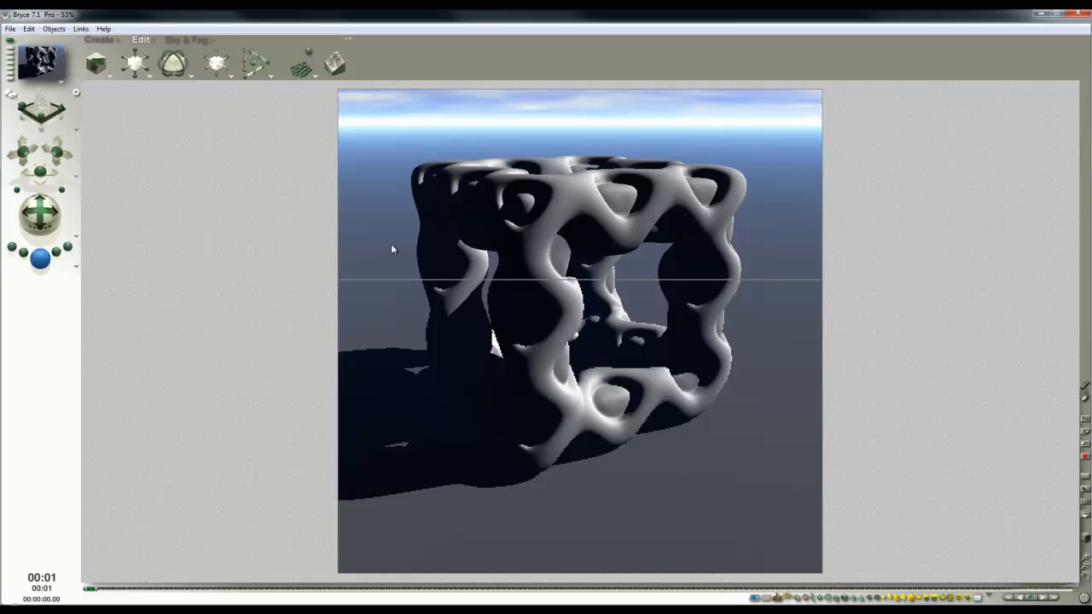
# Fine-tune the camera's position and angle so the lattice cube sits slightly lower in the frame
pyautogui.moveTo(65, 159); pyautogui.dragTo(64, 156)
pyautogui.moveTo(40, 214); pyautogui.dragTo(40, 219)
pyautogui.moveTo(56, 153); pyautogui.dragTo(56, 150)
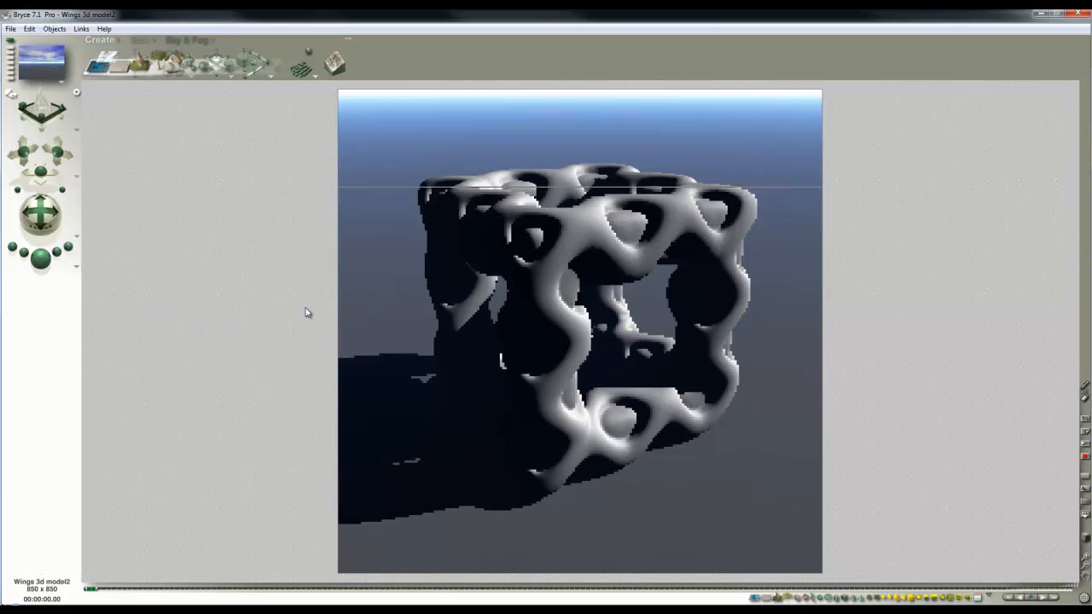